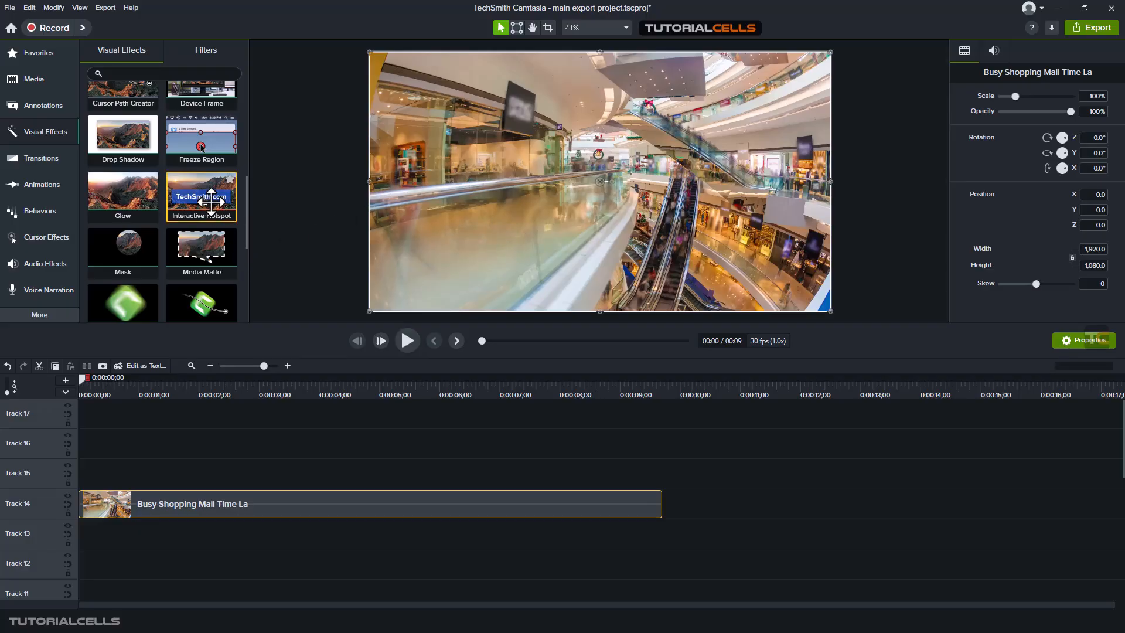
Step: Try to apply the Interactive Hotspot effect to the shopping mall clip on Track 14
left_click_drag(202, 198, 272, 504)
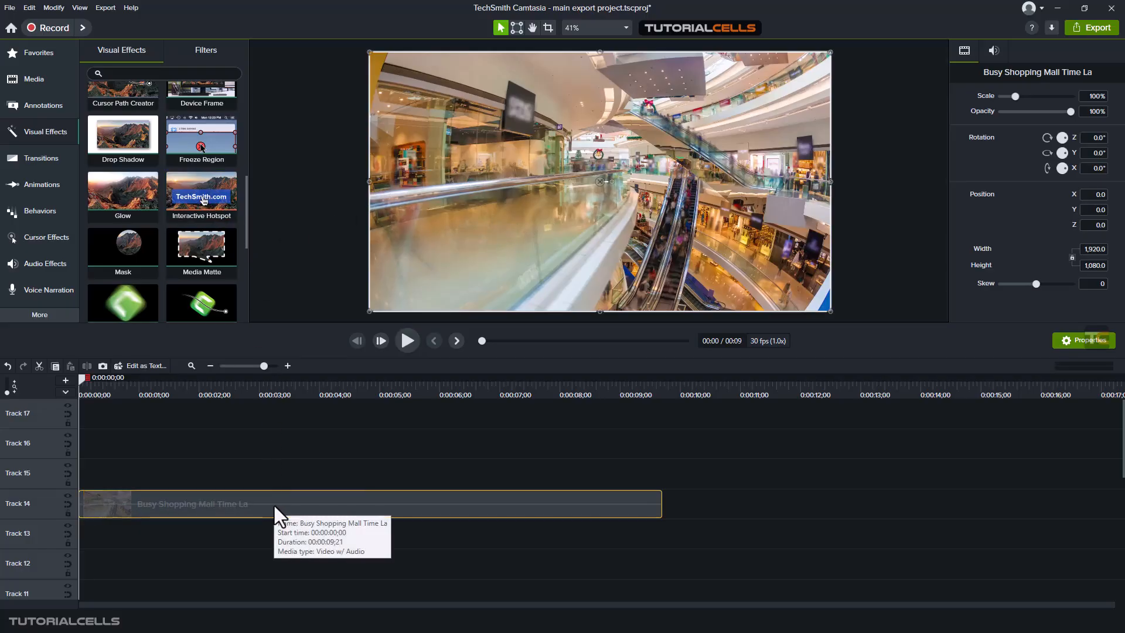
left_click_drag(229, 494, 229, 495)
Step: Add the yellow text arrow callout to Track 15 as a clip about one second long starting at 0:00:00;25
left_click(48, 111)
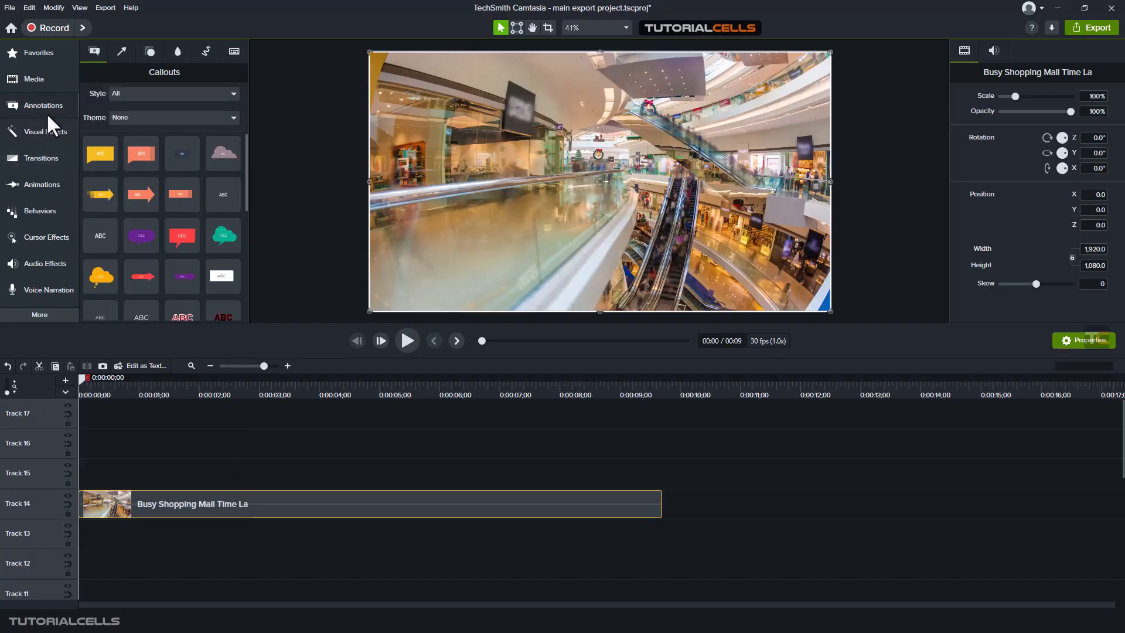
mouse_move(102, 193)
left_mouse_down()
mouse_move(155, 357)
mouse_move(155, 475)
left_mouse_up()
left_click_drag(443, 474, 216, 474)
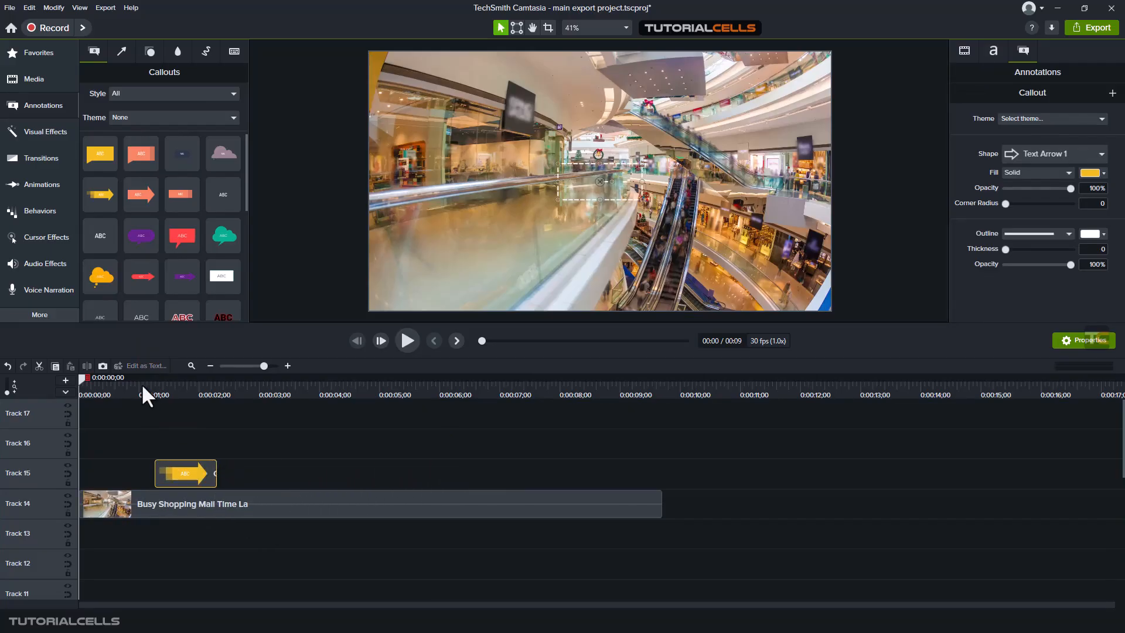
mouse_move(142, 383)
left_mouse_down()
mouse_move(156, 388)
mouse_move(79, 394)
mouse_move(129, 397)
left_mouse_up()
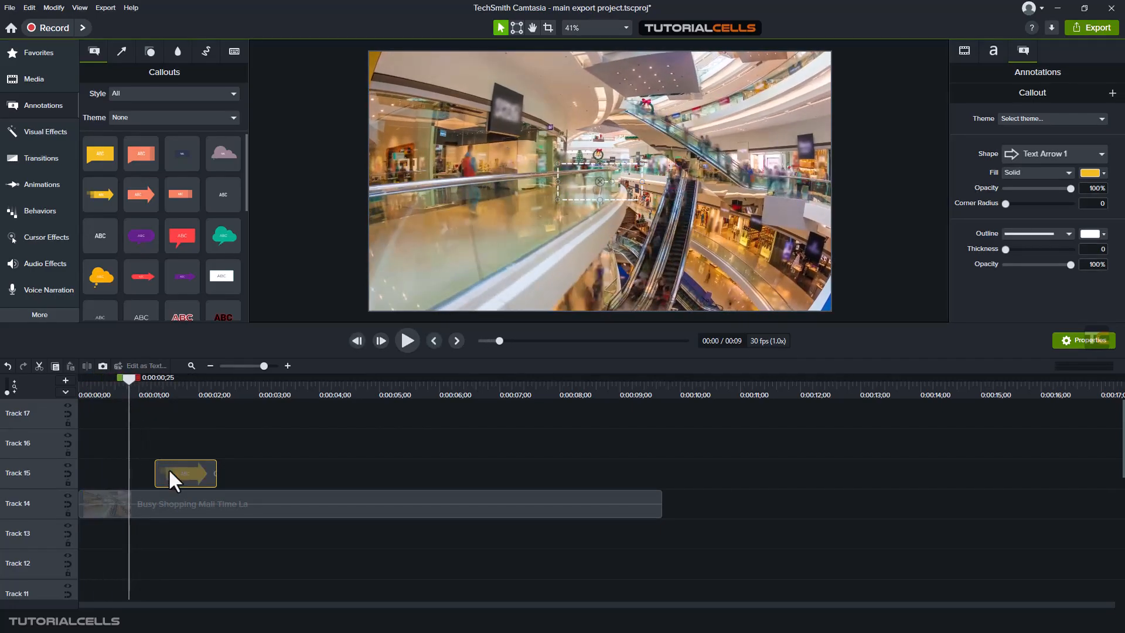
left_click_drag(169, 474, 144, 473)
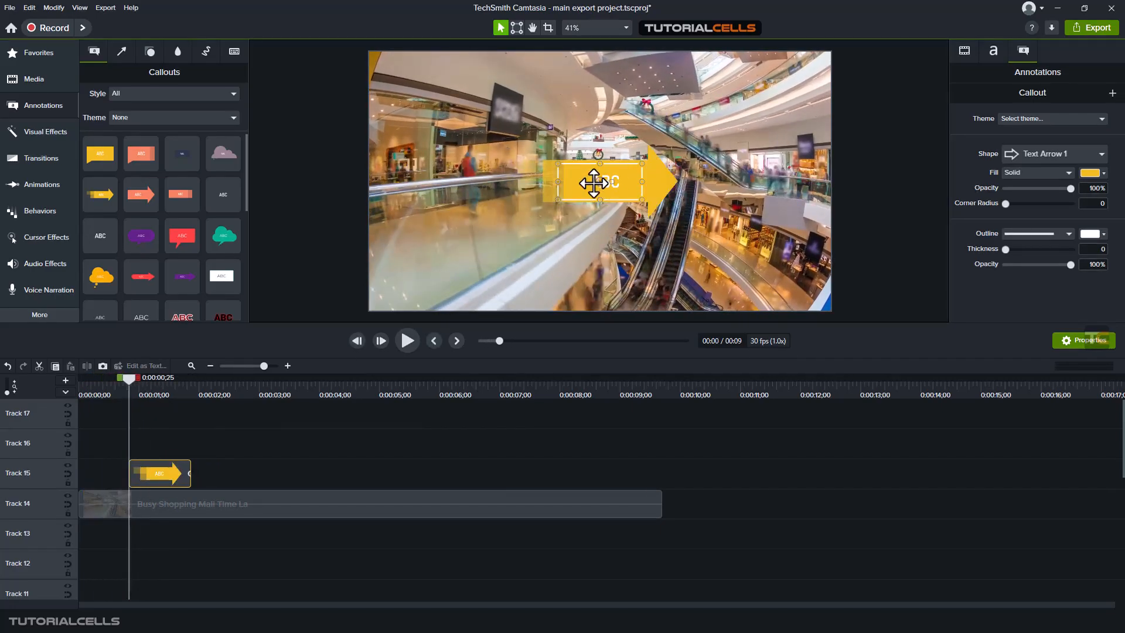
Step: Move the arrow callout to the lower-left area of the video frame and change its text to "go to .."
left_click_drag(585, 181, 460, 264)
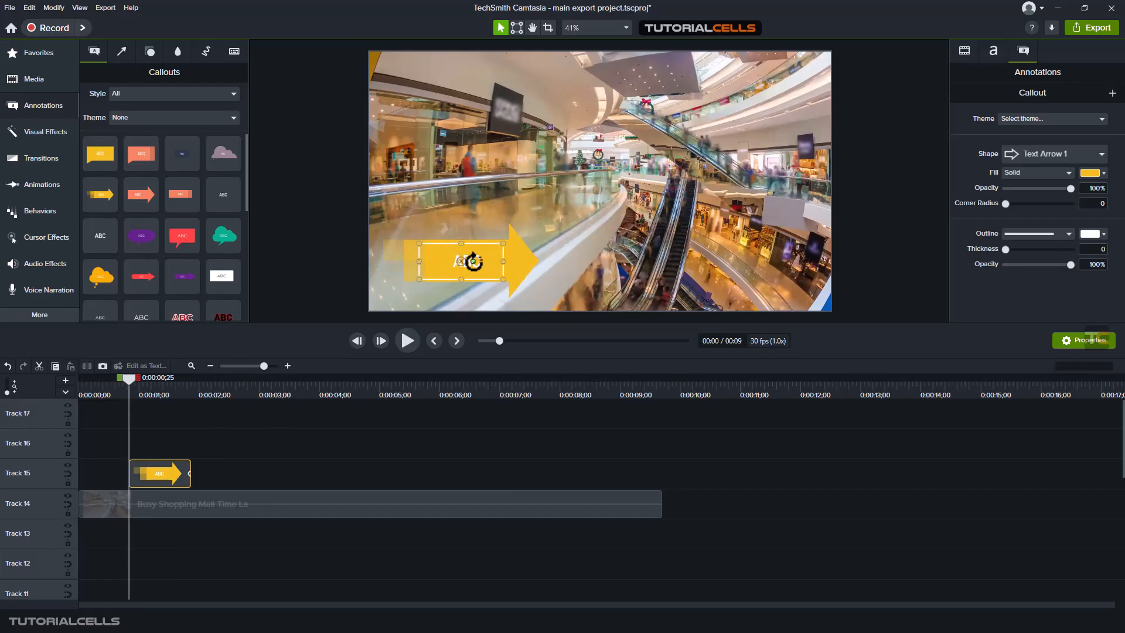
double_click(469, 262)
type("go")
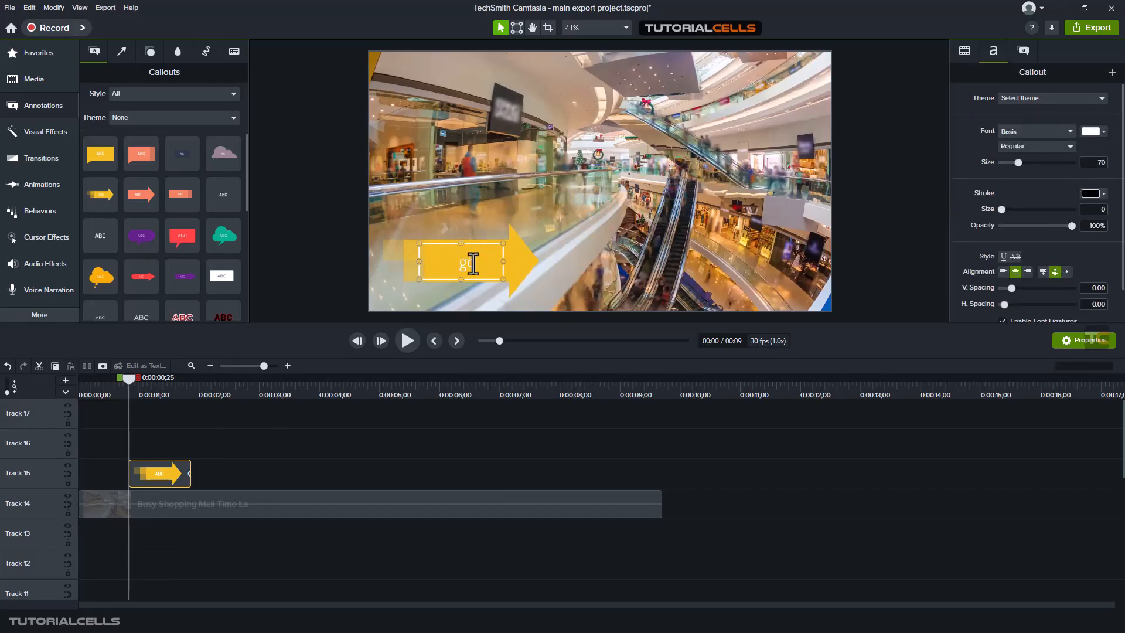
type(" to ..")
left_click(238, 412)
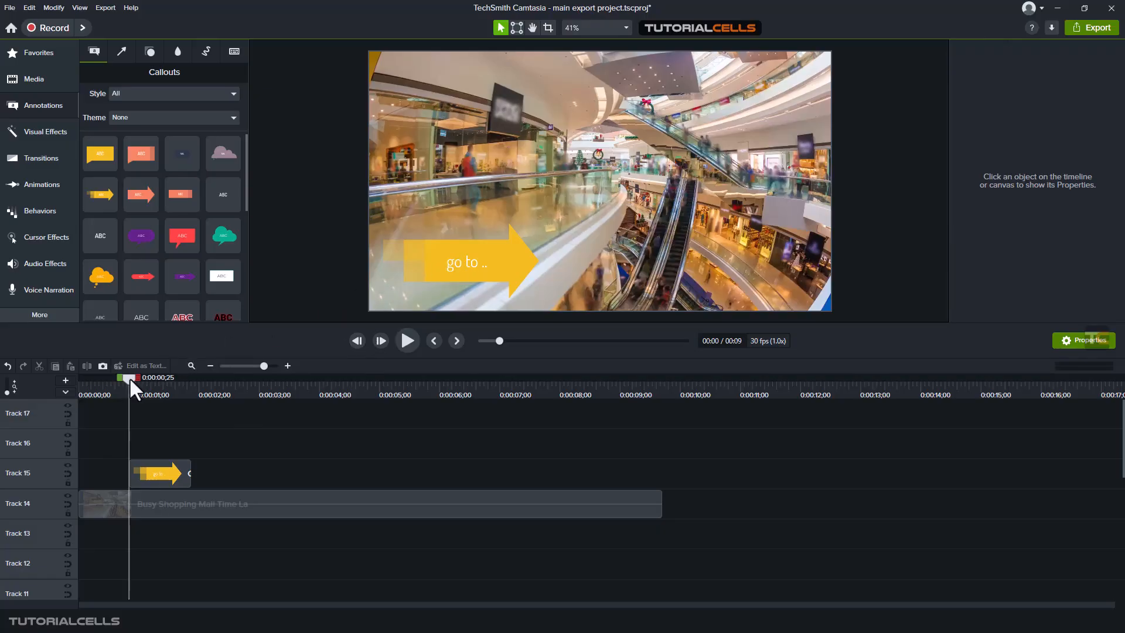
Step: Trim the end of the arrow callout on Track 15 to about 0:00:01;07
mouse_move(129, 377)
left_mouse_down()
mouse_move(156, 382)
mouse_move(143, 380)
left_mouse_up()
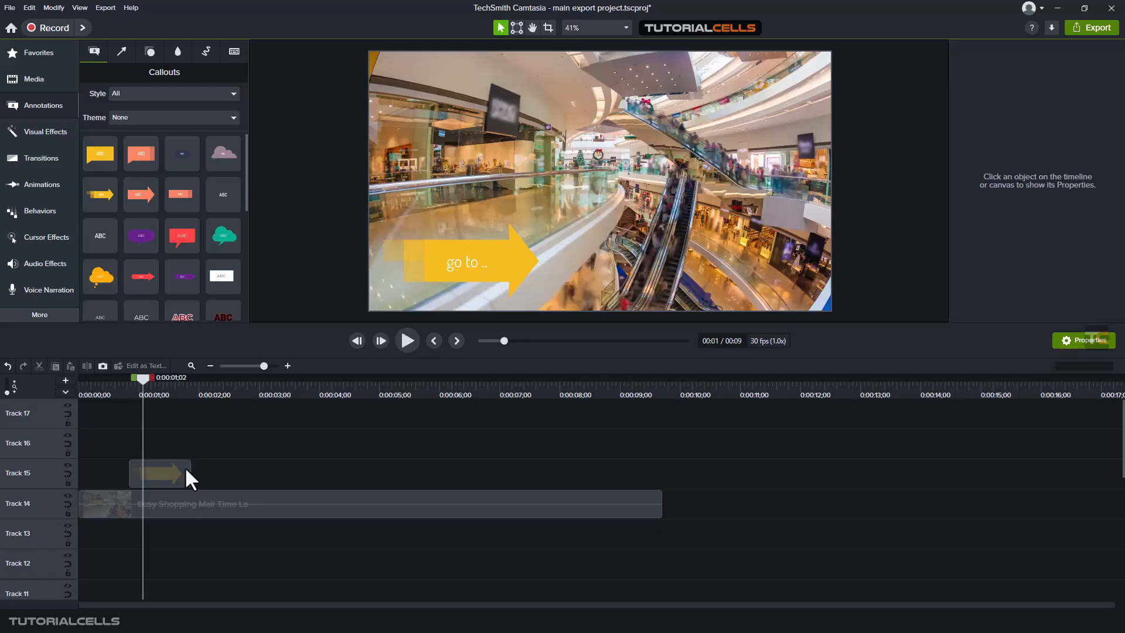
left_click_drag(185, 466, 143, 467)
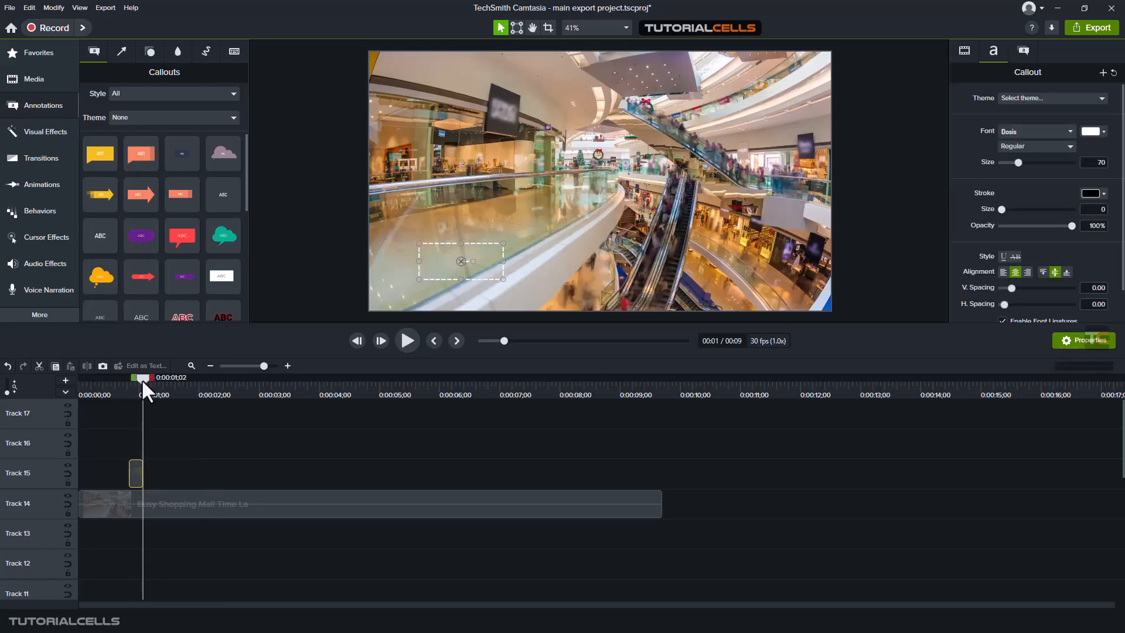
mouse_move(142, 378)
left_mouse_down()
mouse_move(125, 380)
mouse_move(143, 379)
left_mouse_up()
left_click(406, 340)
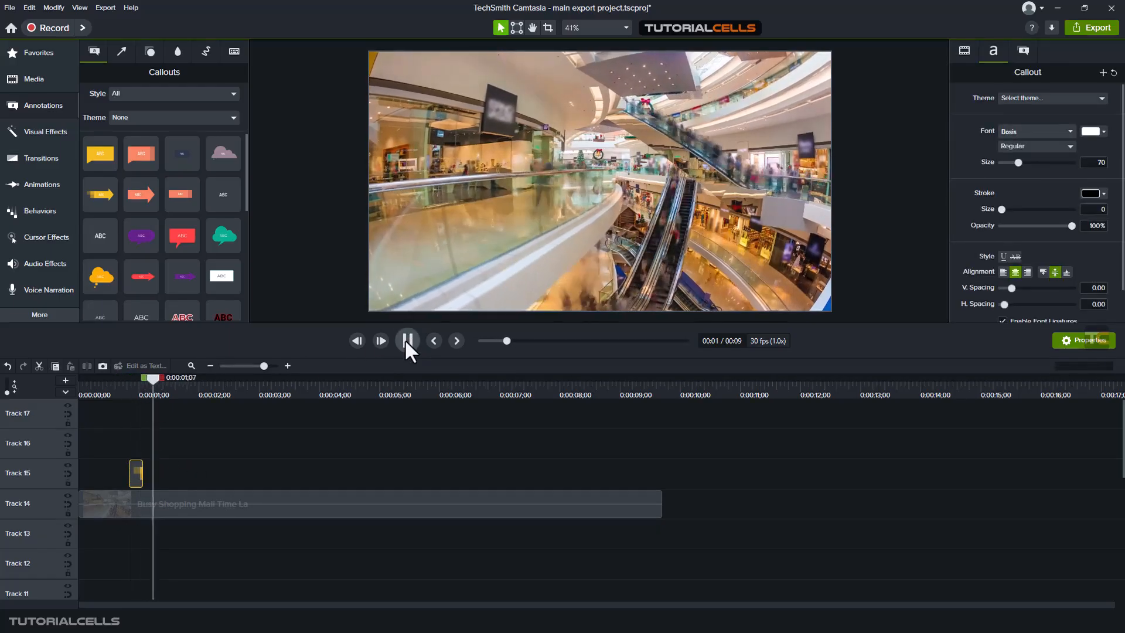
left_click(407, 340)
left_click(129, 390)
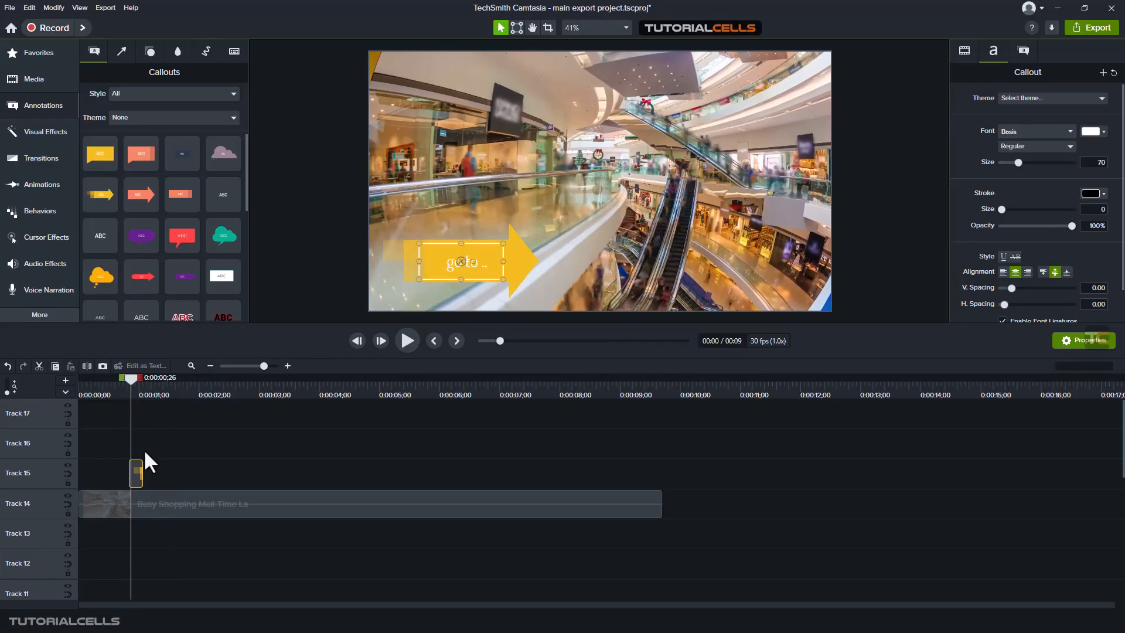
left_click_drag(142, 472, 153, 472)
left_click_drag(125, 382, 149, 388)
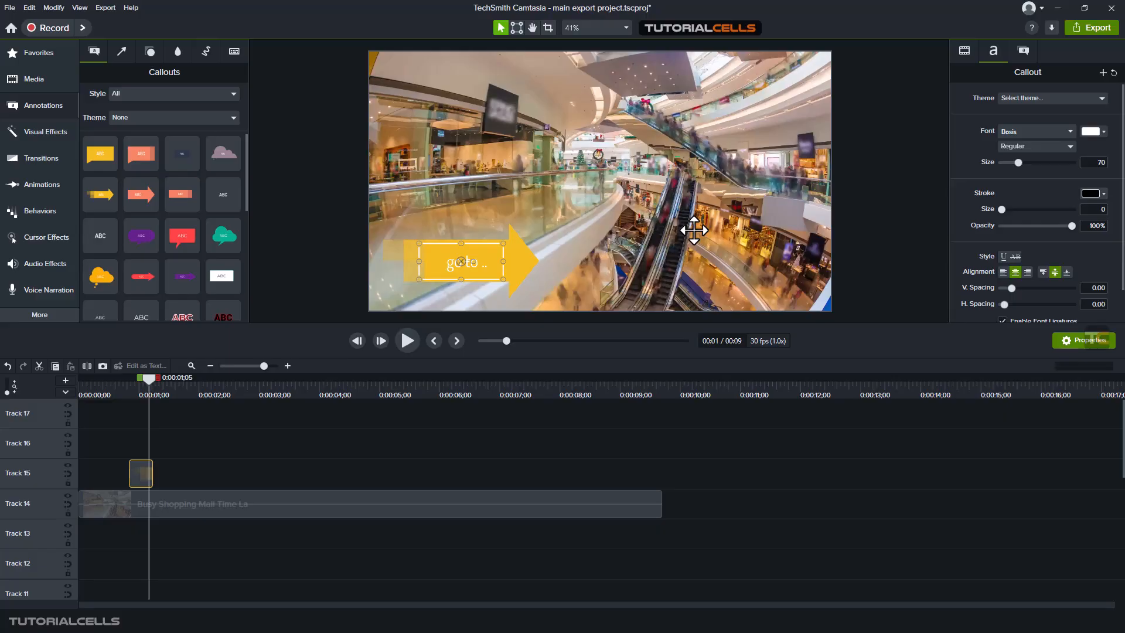
Step: Apply the Interactive Hotspot effect to the arrow callout on Track 15 and display the effect's settings
left_click(34, 139)
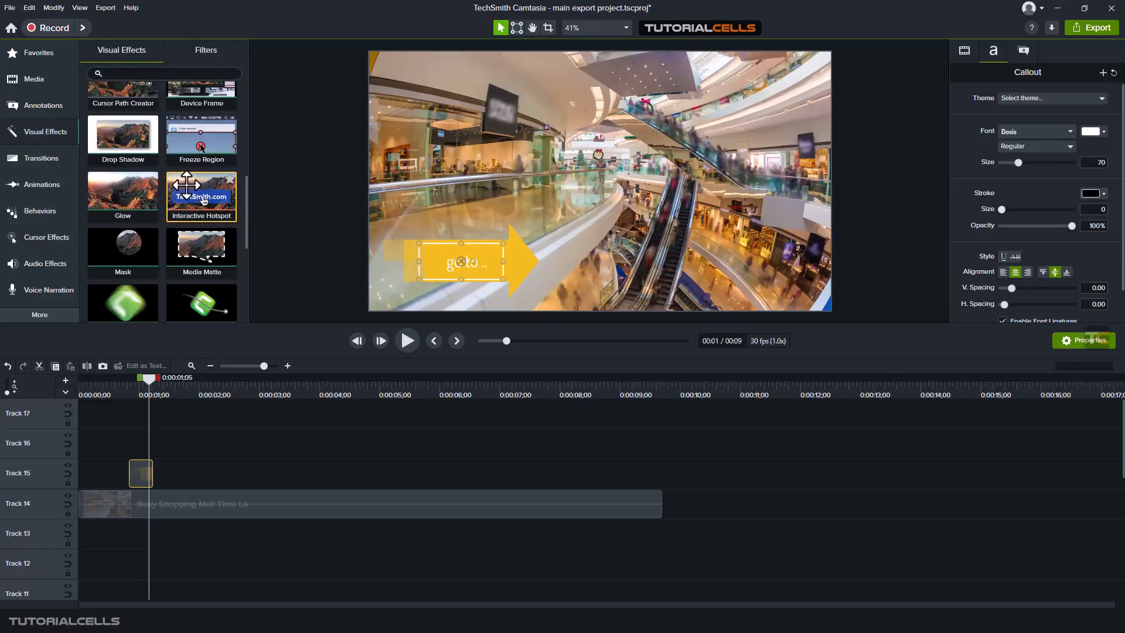
left_click_drag(200, 196, 141, 465)
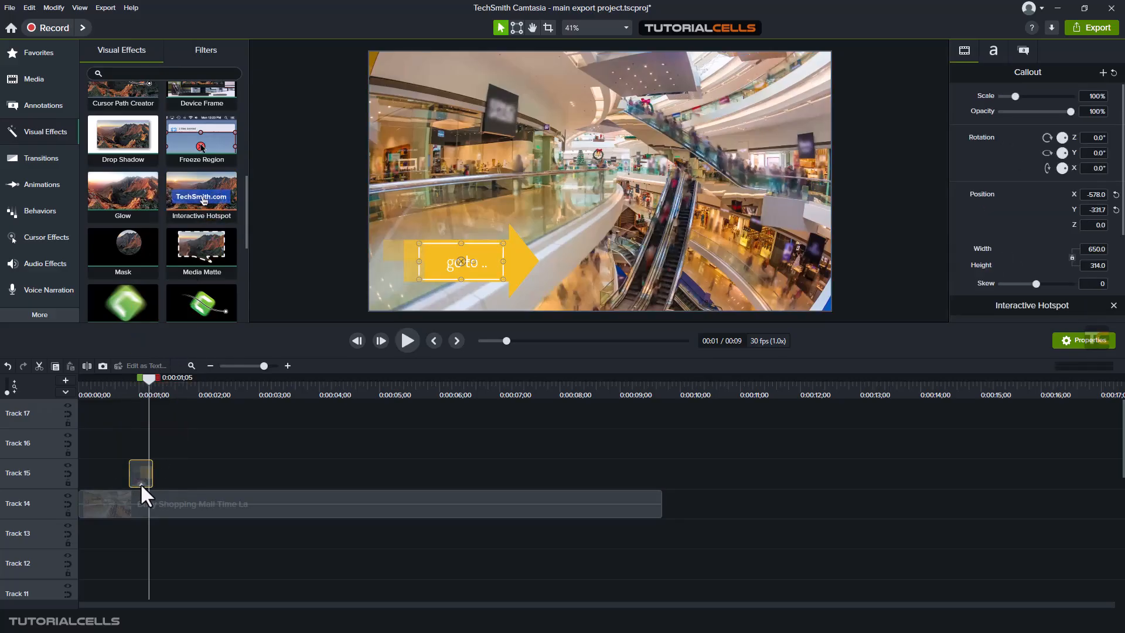
left_click(140, 481)
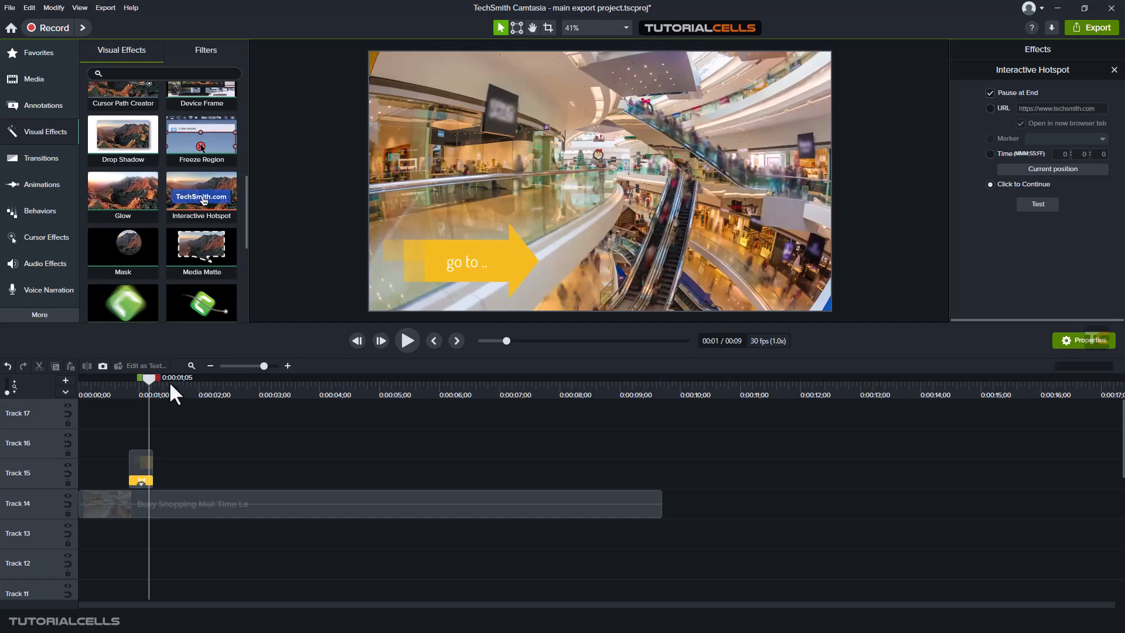
left_click_drag(149, 381, 151, 380)
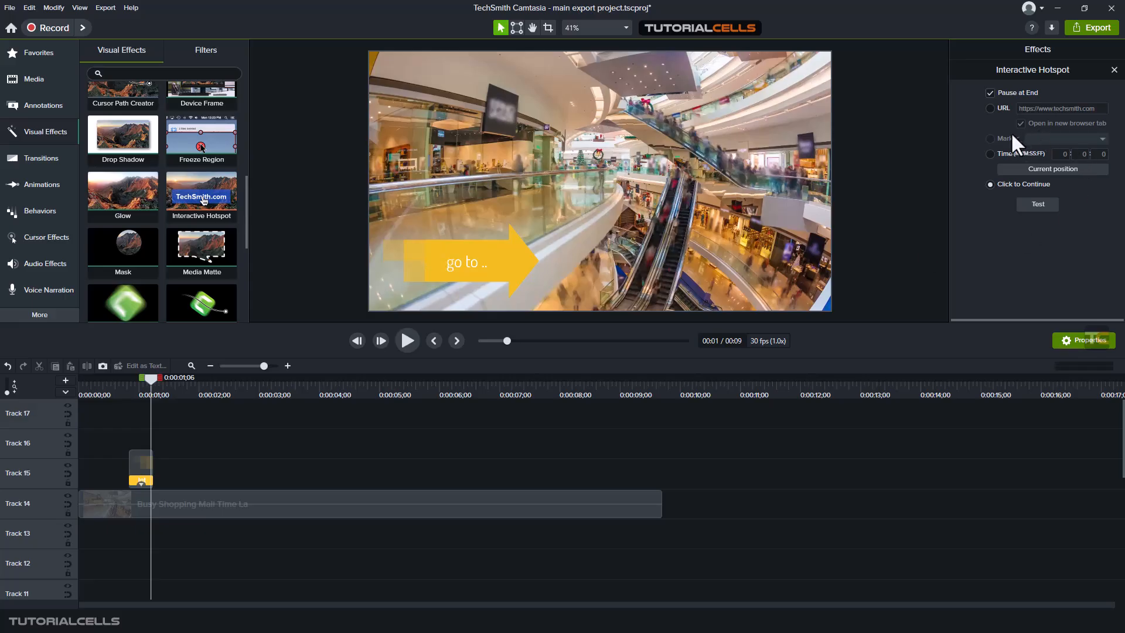
left_click(990, 107)
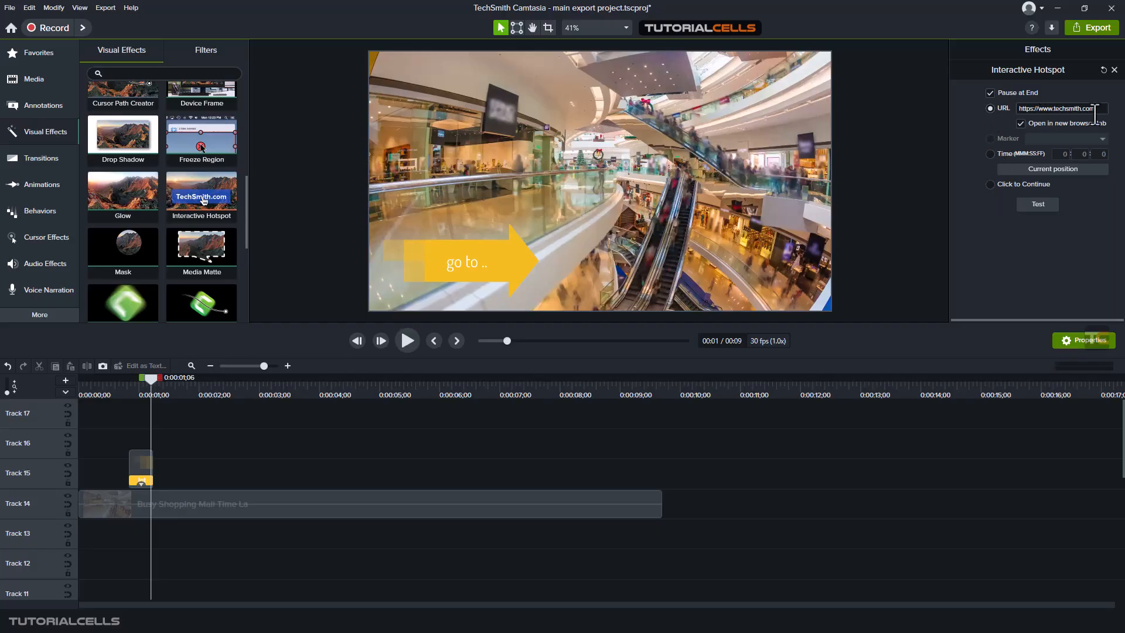
left_click_drag(1099, 109, 1008, 120)
left_click(994, 122)
Step: Add a timeline marker at 0:00:03;14 and set the callout's hotspot to jump to it
left_click(65, 392)
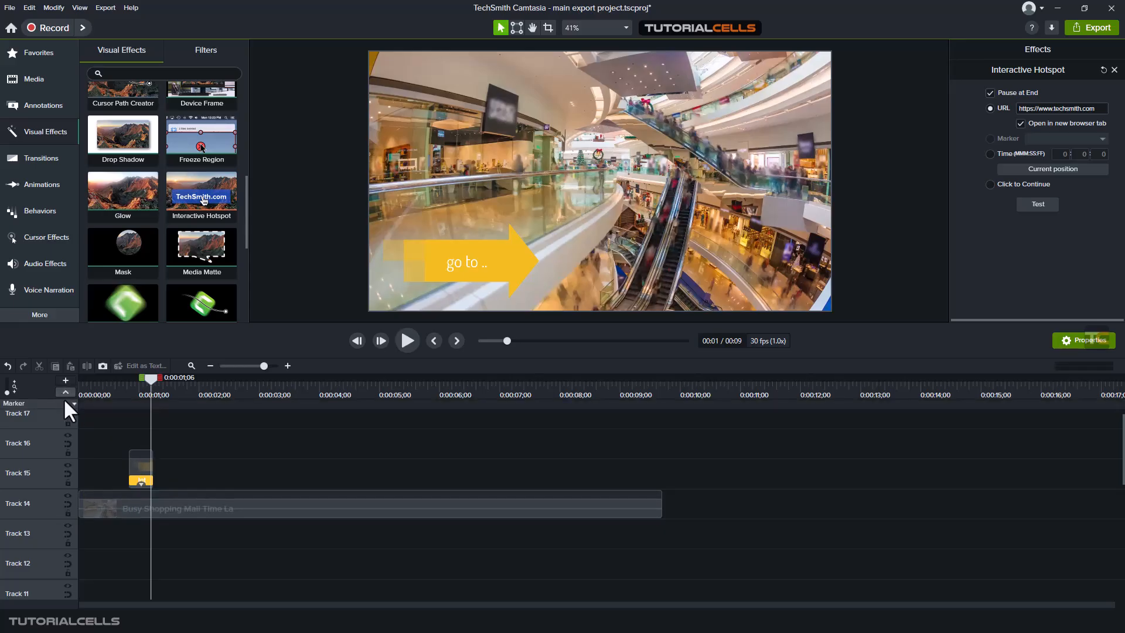
left_click(287, 403)
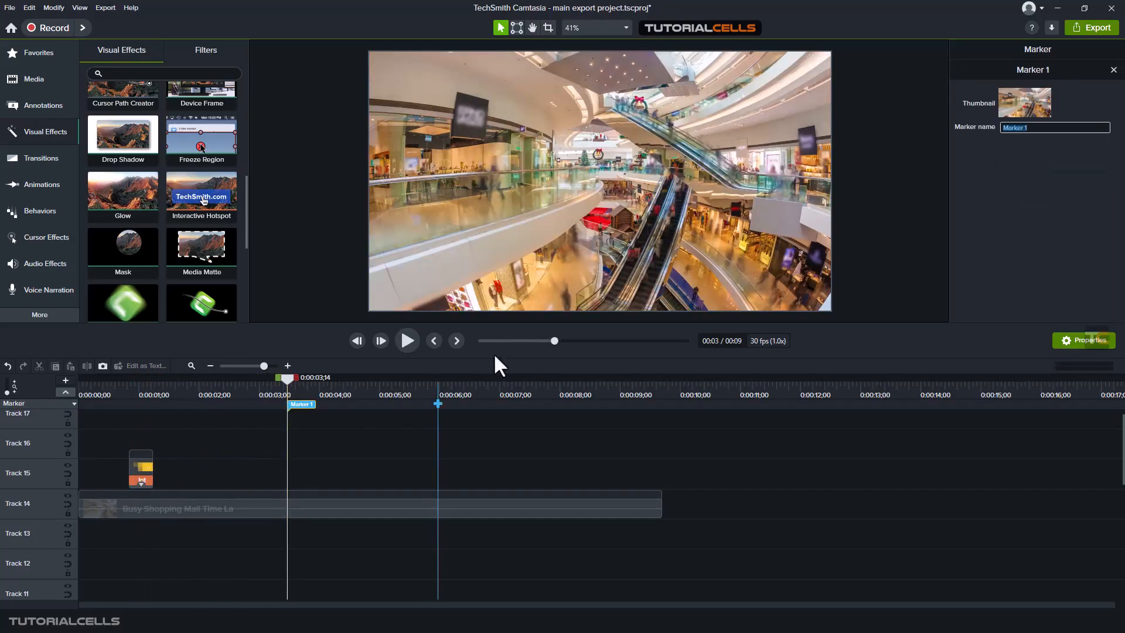
left_click(142, 480)
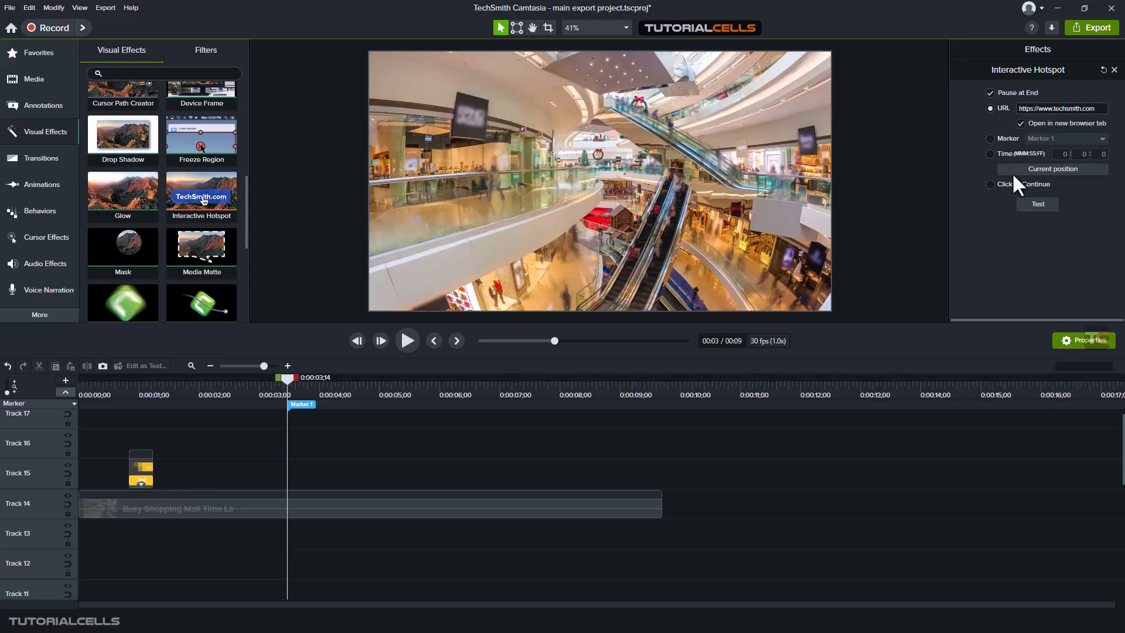
left_click(993, 139)
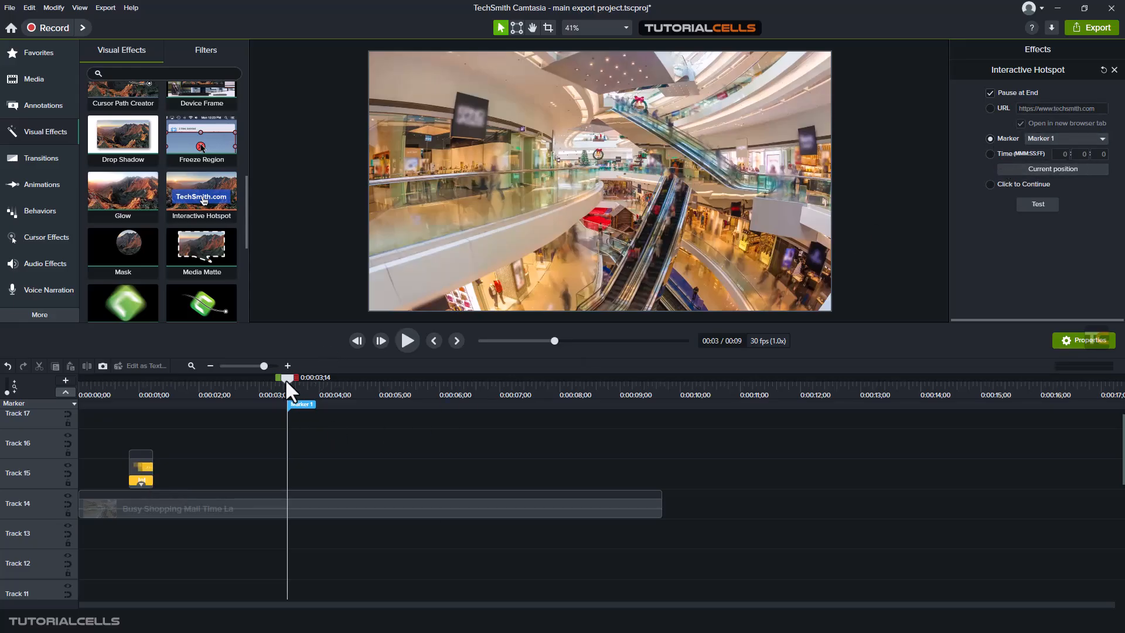
Step: Set the hotspot to jump to a specific time, using the playhead position 0:00:04;27 as the target
left_click_drag(287, 379, 385, 388)
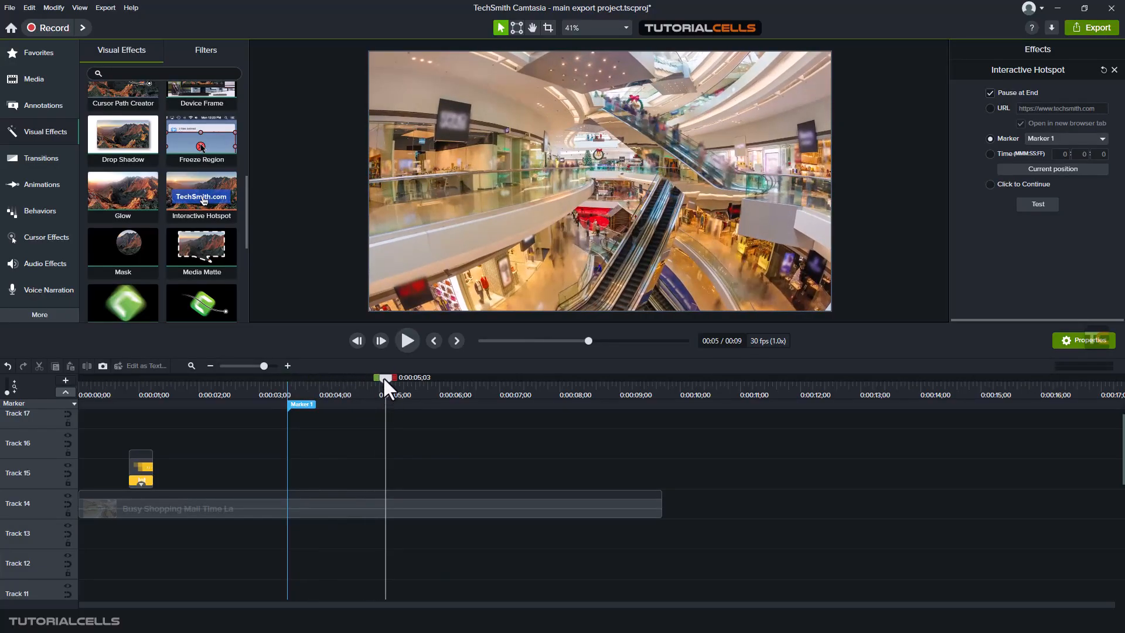
left_click(991, 154)
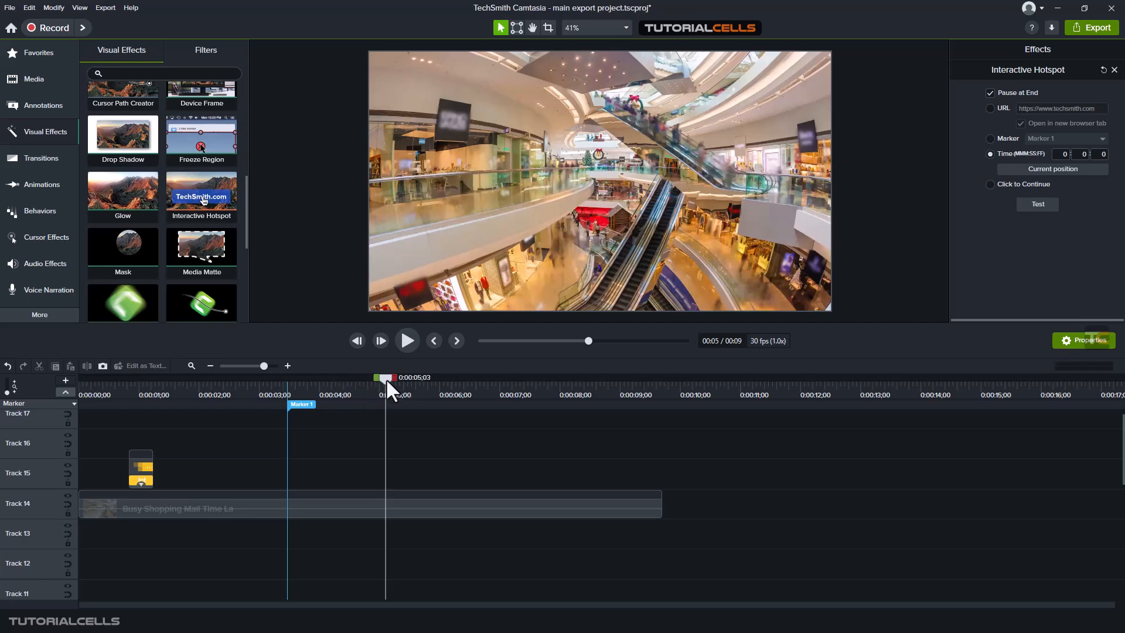
left_click_drag(387, 381, 377, 382)
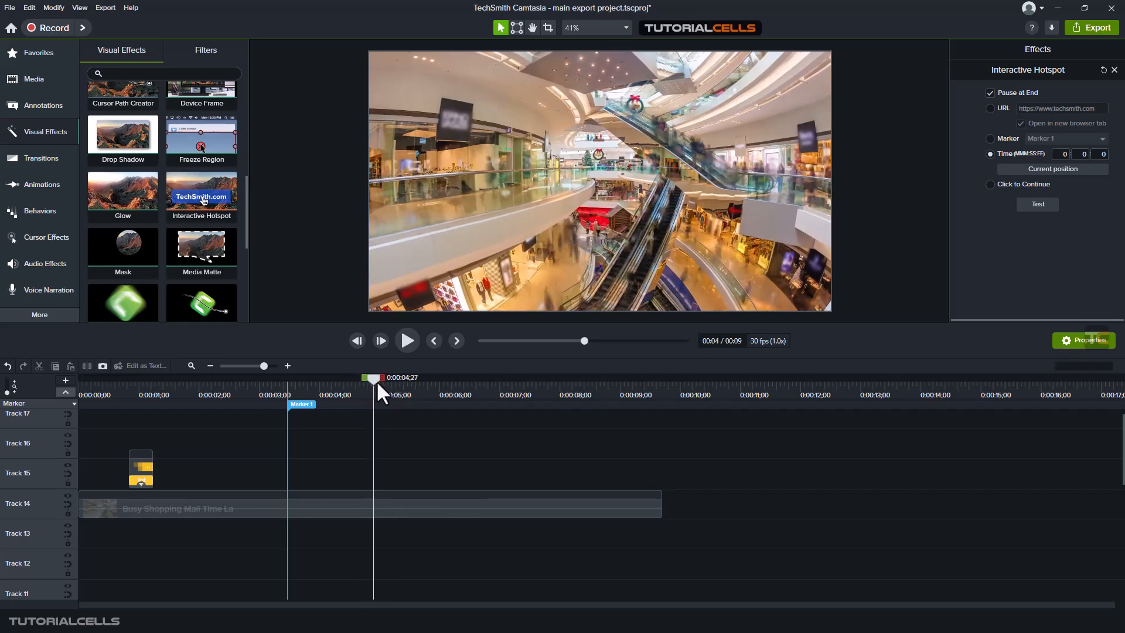
left_click(1013, 167)
left_click_drag(379, 376, 403, 385)
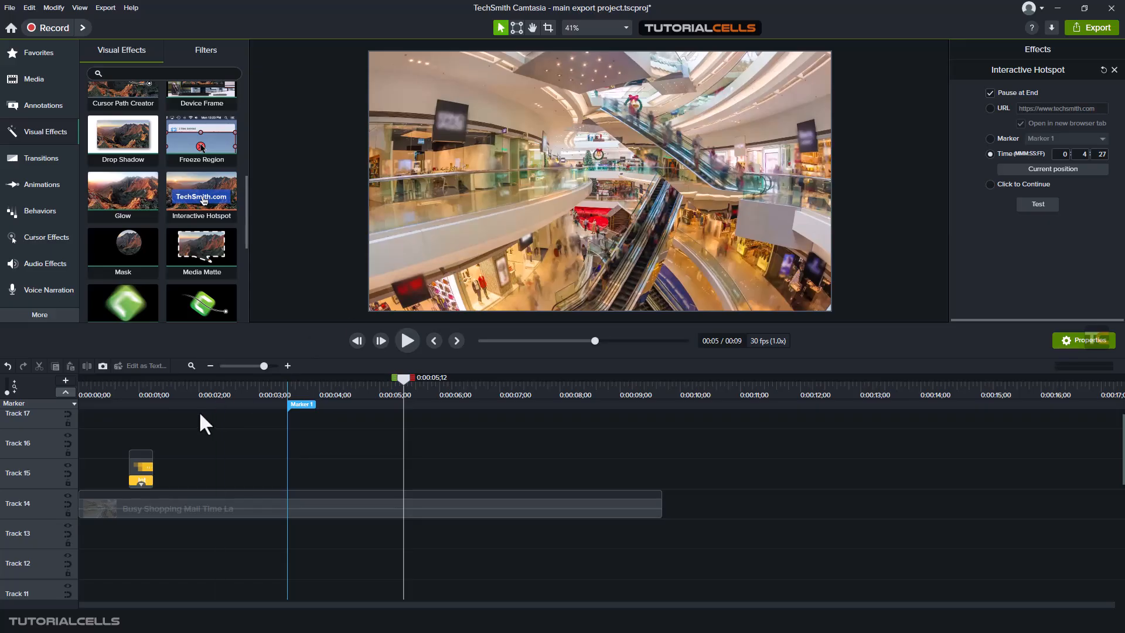
left_click(136, 388)
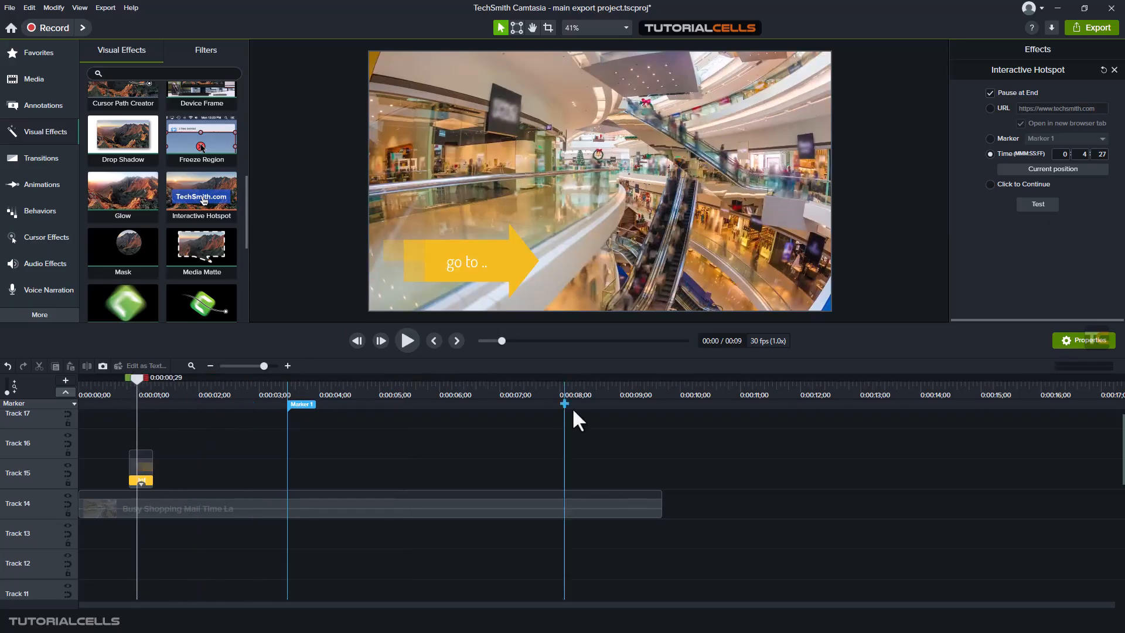
Step: Try the hotspot's Click to Continue and Time options, and finish with Marker 1 as its target
left_click(991, 184)
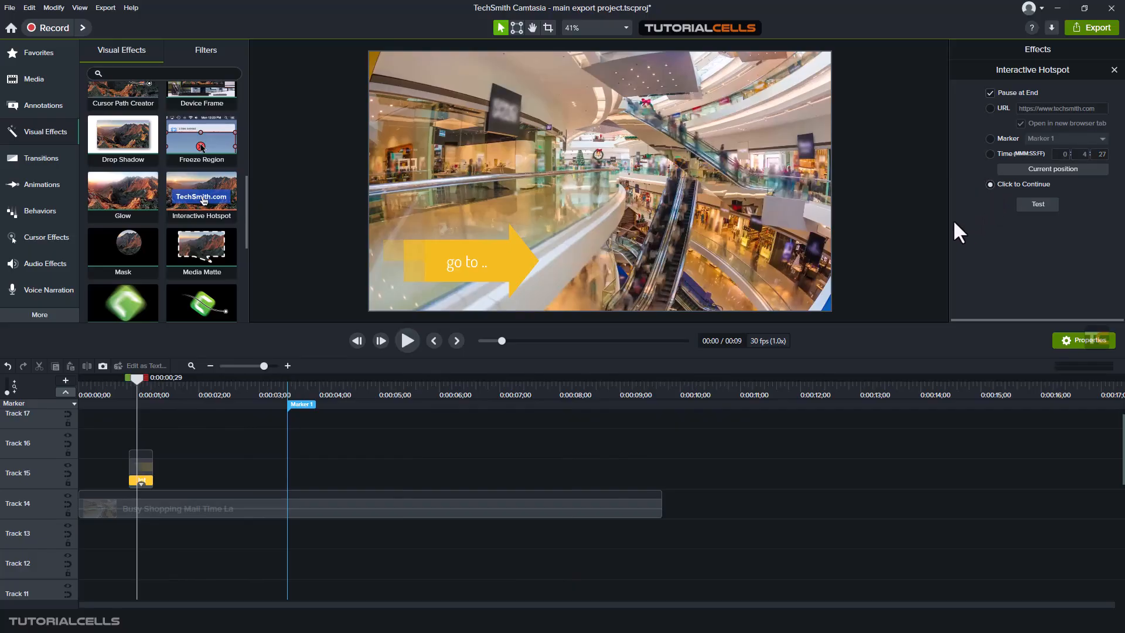
left_click(990, 154)
left_click(990, 139)
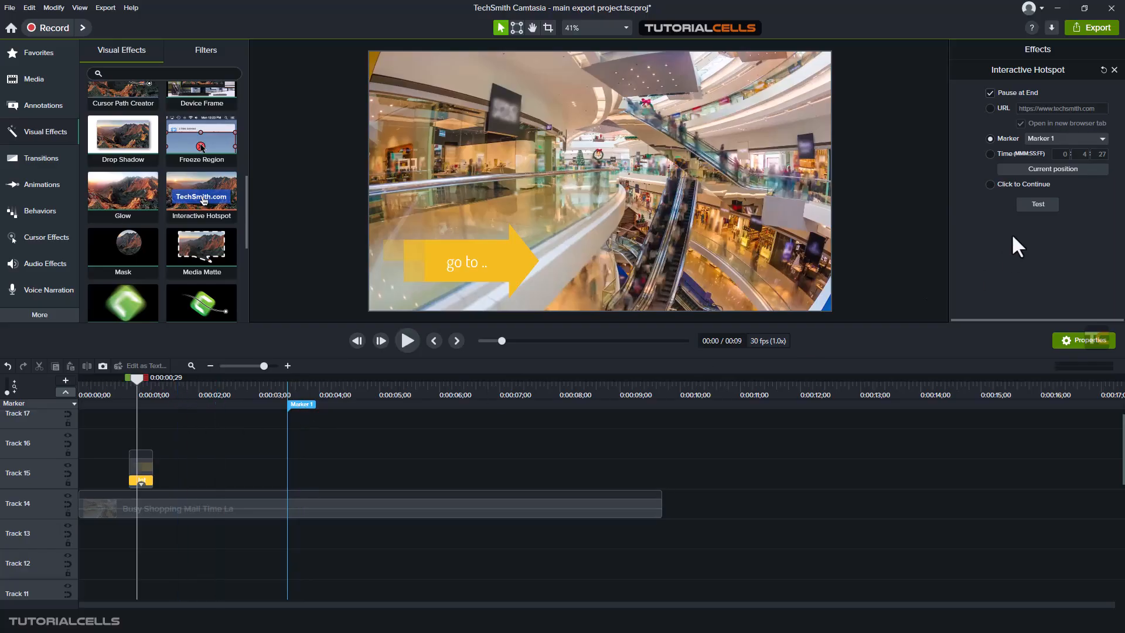
Step: Test the hotspot's jump to Marker 1, repeating the test with the playhead near the start of the timeline
left_click(1023, 208)
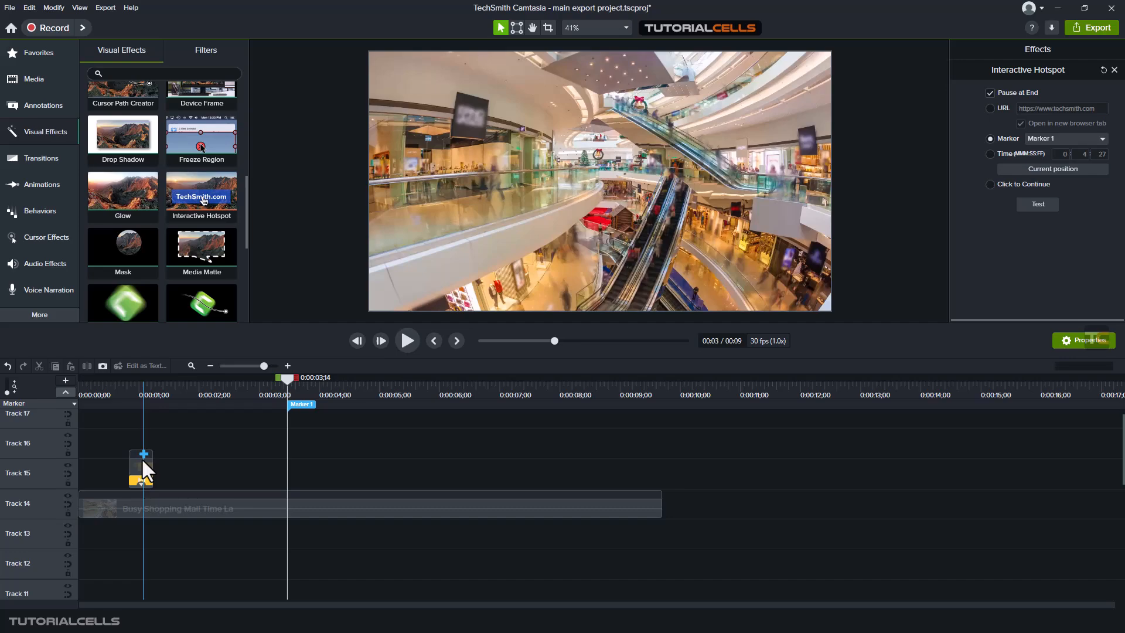
left_click(143, 389)
left_click(107, 396)
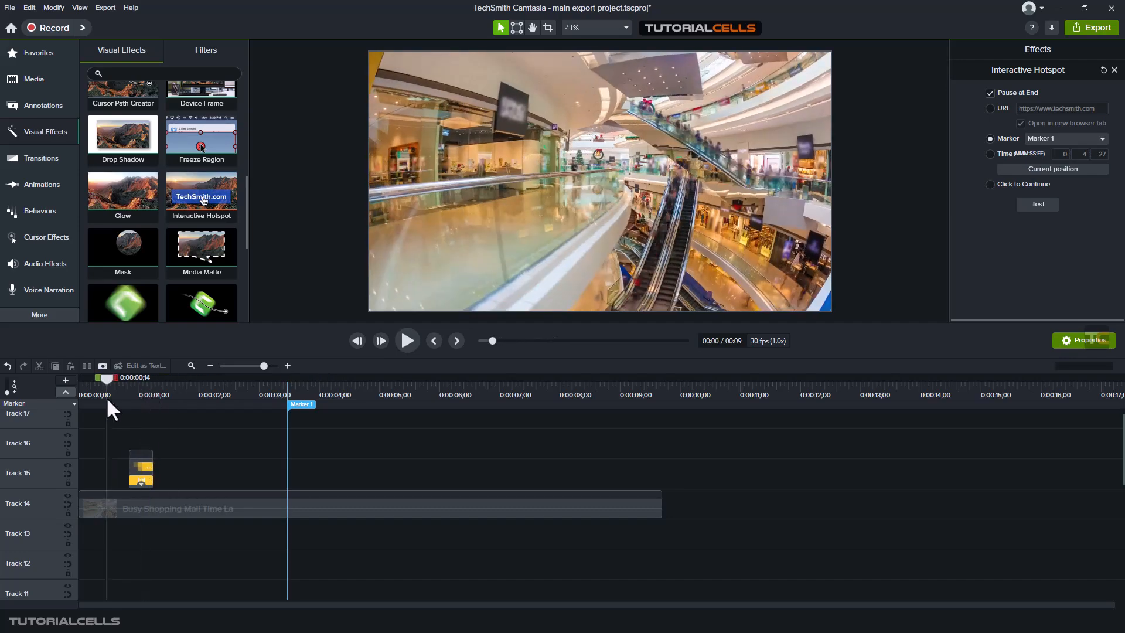
left_click(1036, 206)
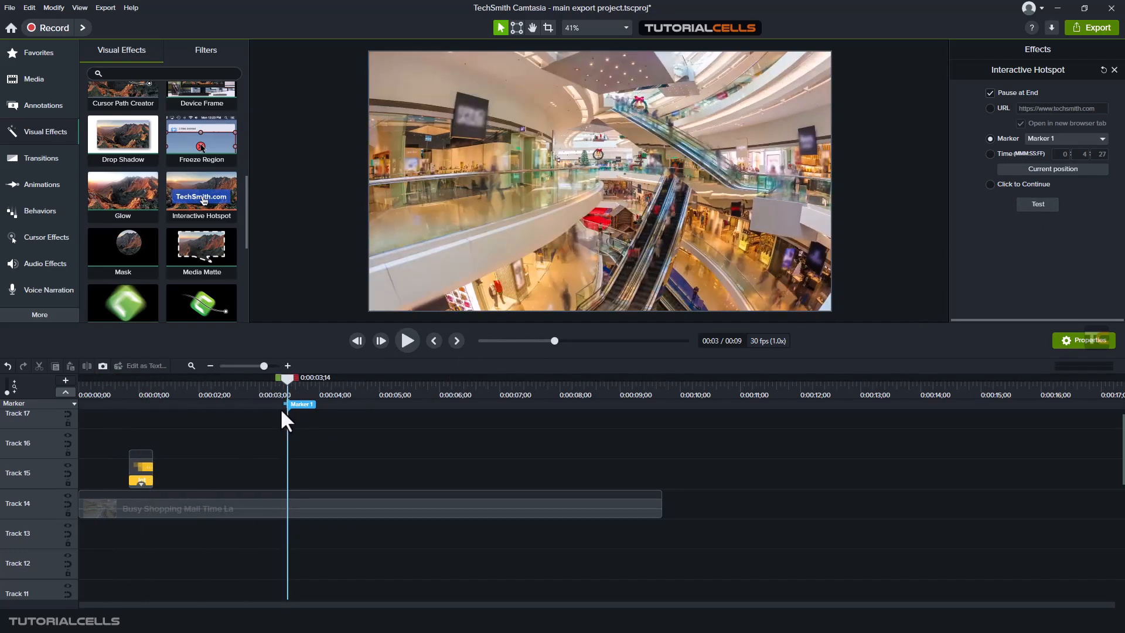
left_click_drag(284, 380, 516, 384)
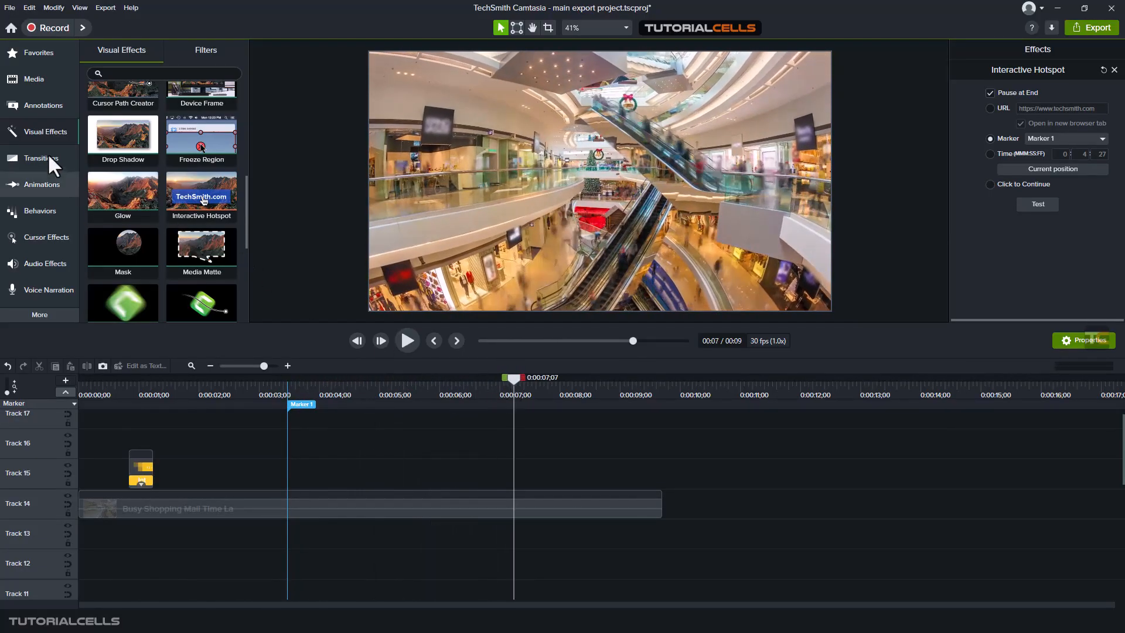
left_click(42, 136)
left_click(43, 136)
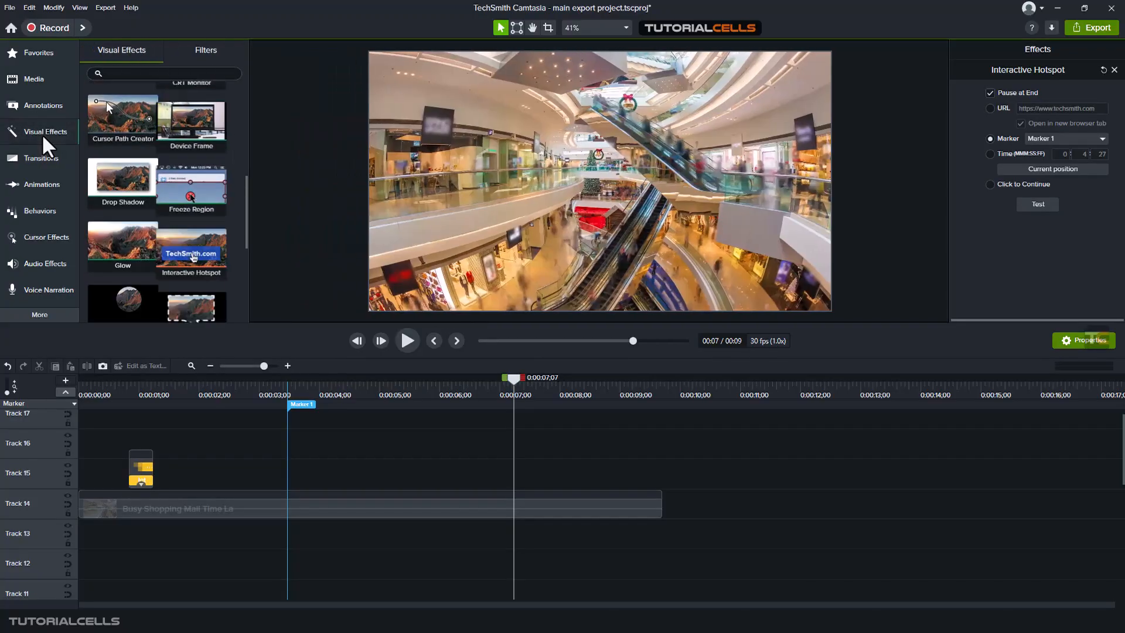
left_click(53, 108)
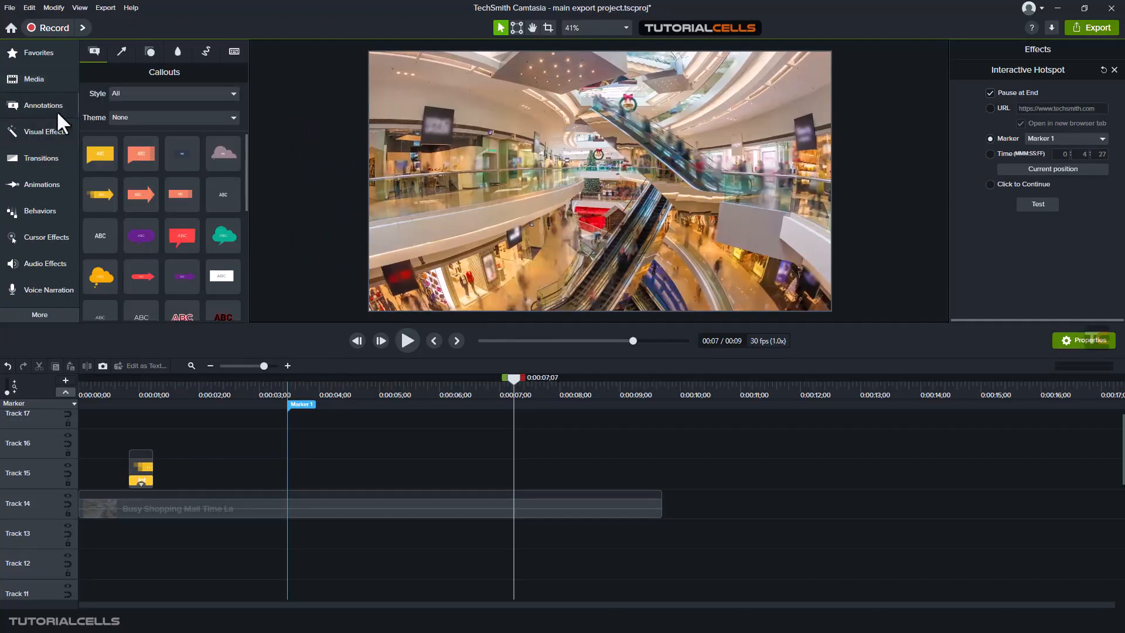
Step: Add a green cloud callout reading "go back" over the video's lower-right area at 0:00:07;07 and shorten its clip to about 0.7 seconds
left_click_drag(223, 234, 755, 254)
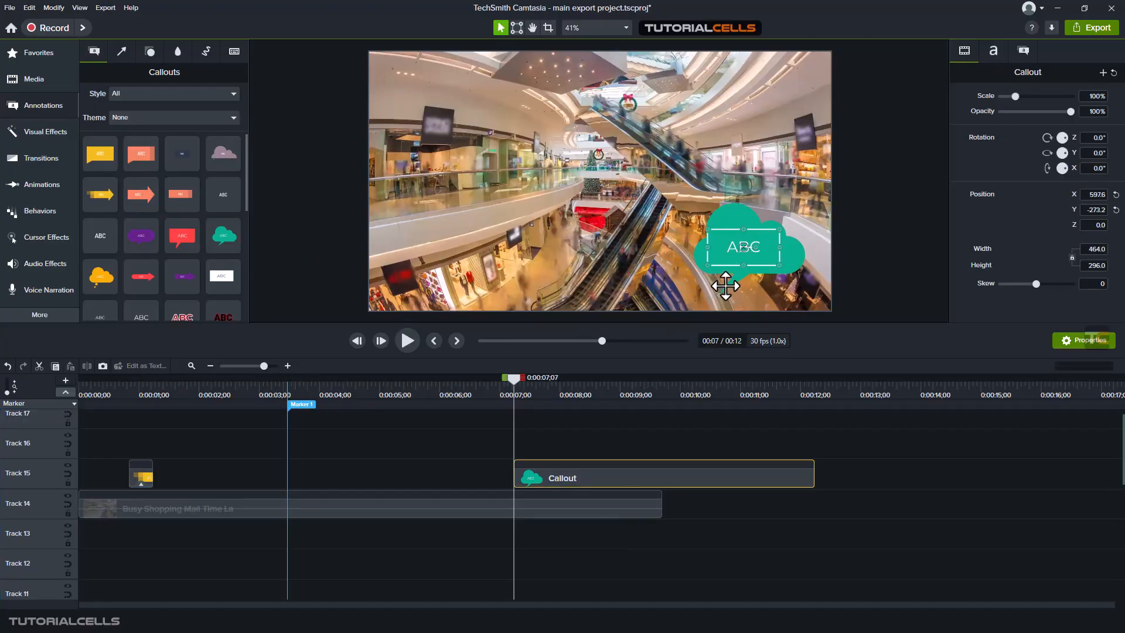
left_click_drag(814, 473, 557, 462)
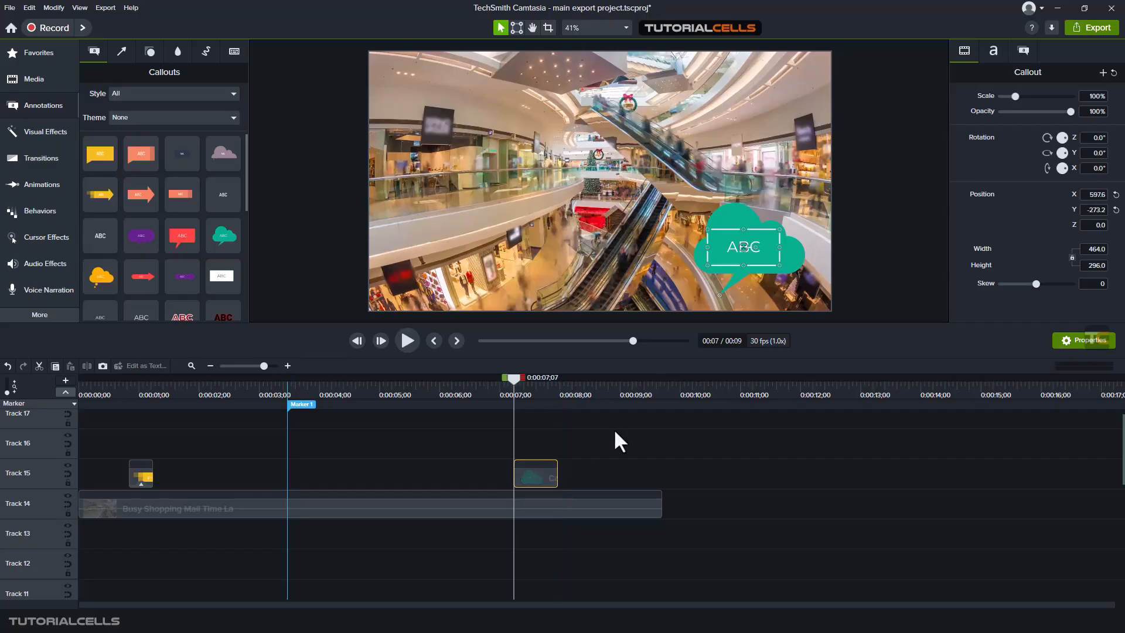
double_click(735, 250)
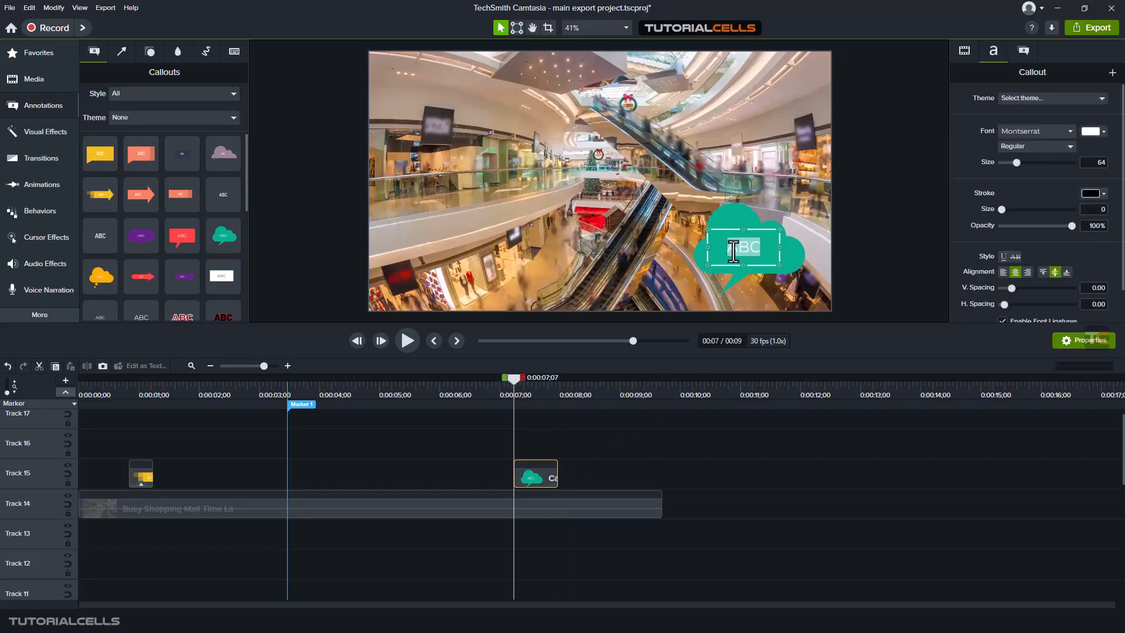
type("go bac")
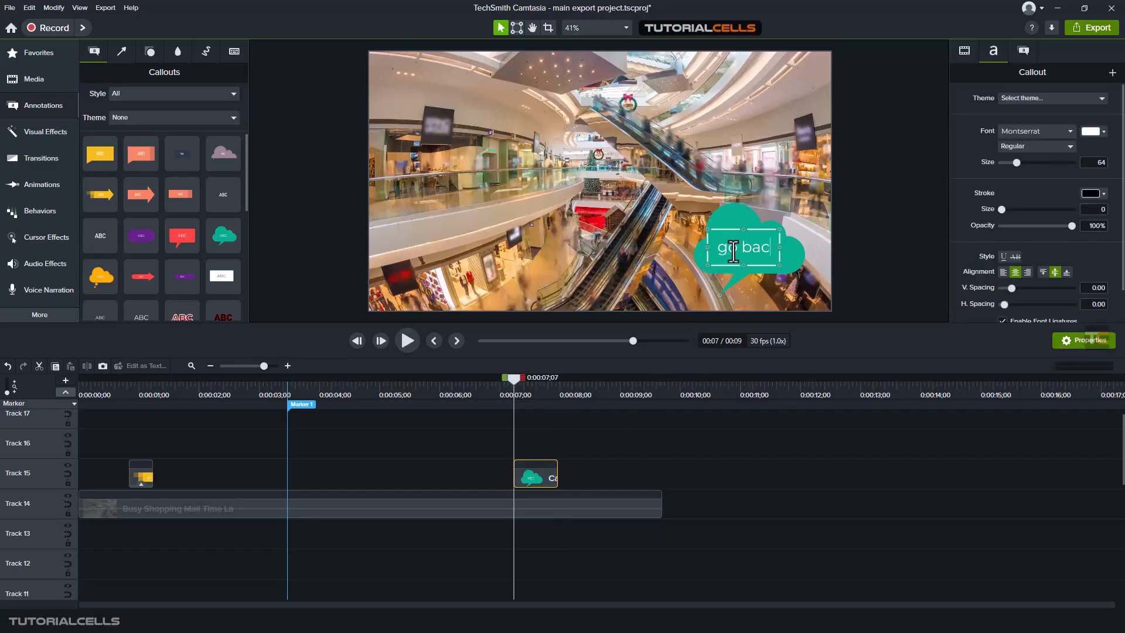
type("k")
left_click(577, 474)
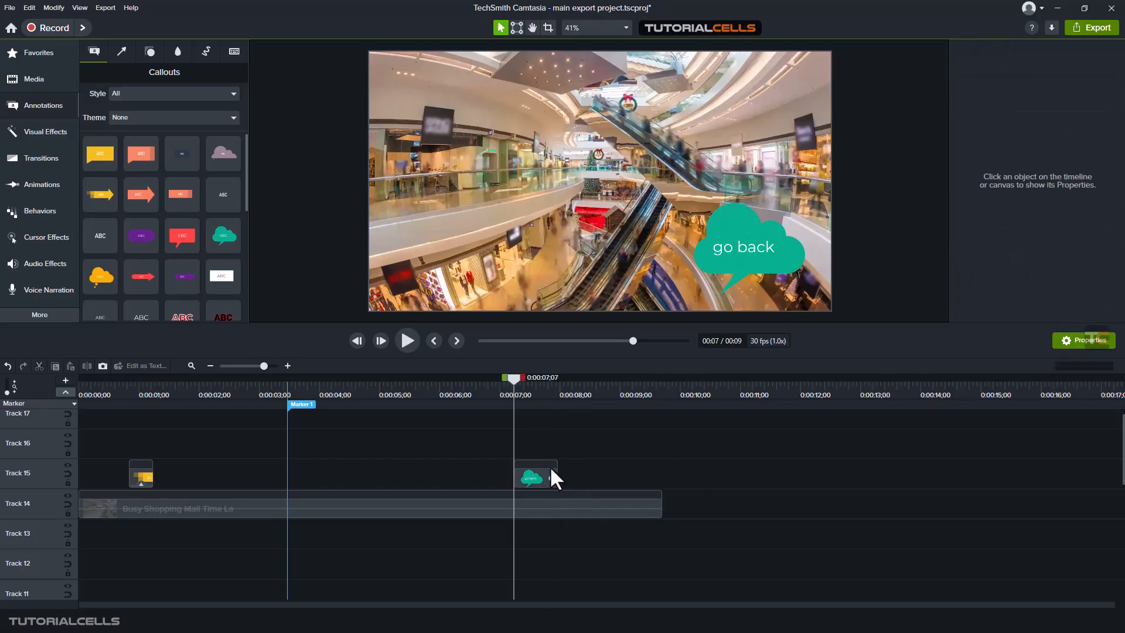
Step: Apply the Interactive Hotspot effect to the "go back" callout and set its Time target to the playhead position 0:00:00;02
left_click(34, 133)
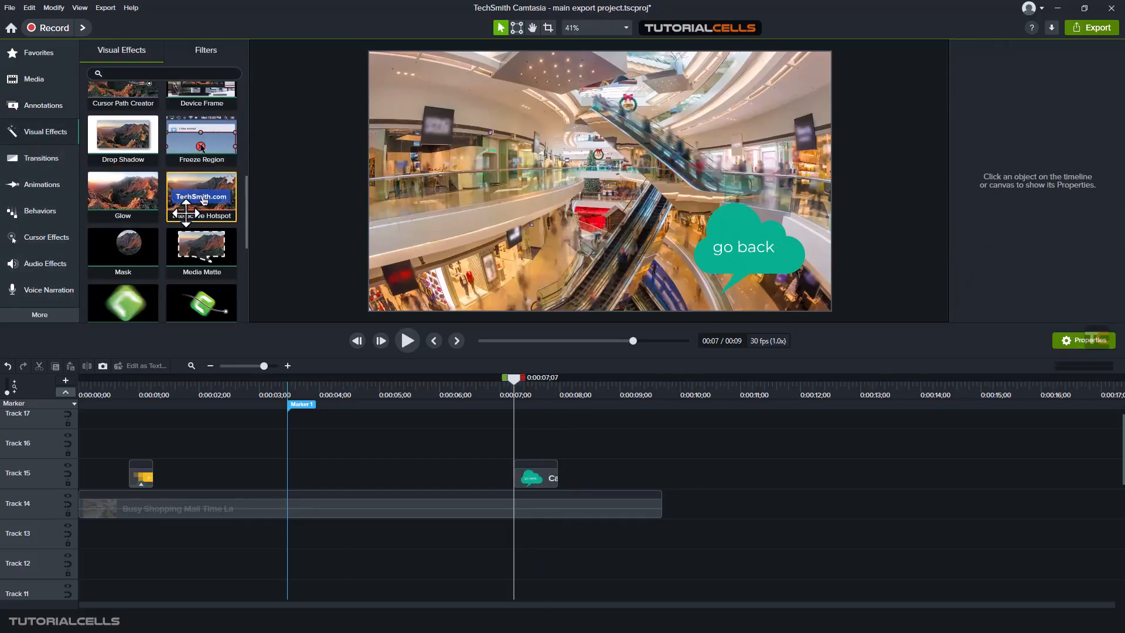
left_click_drag(204, 201, 525, 475)
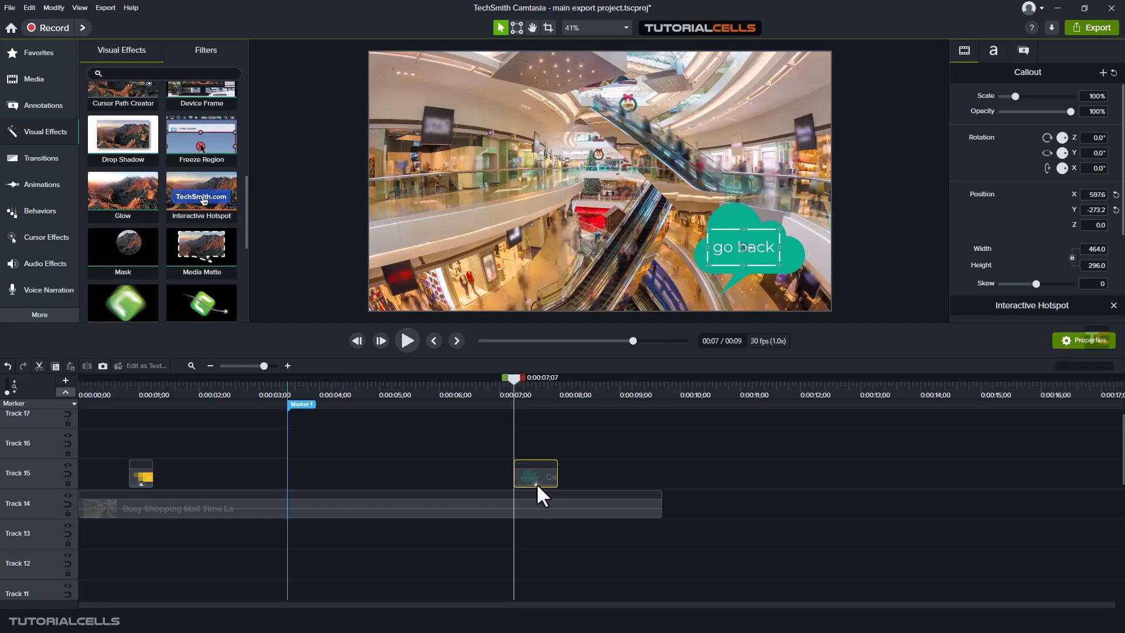
left_click(547, 480)
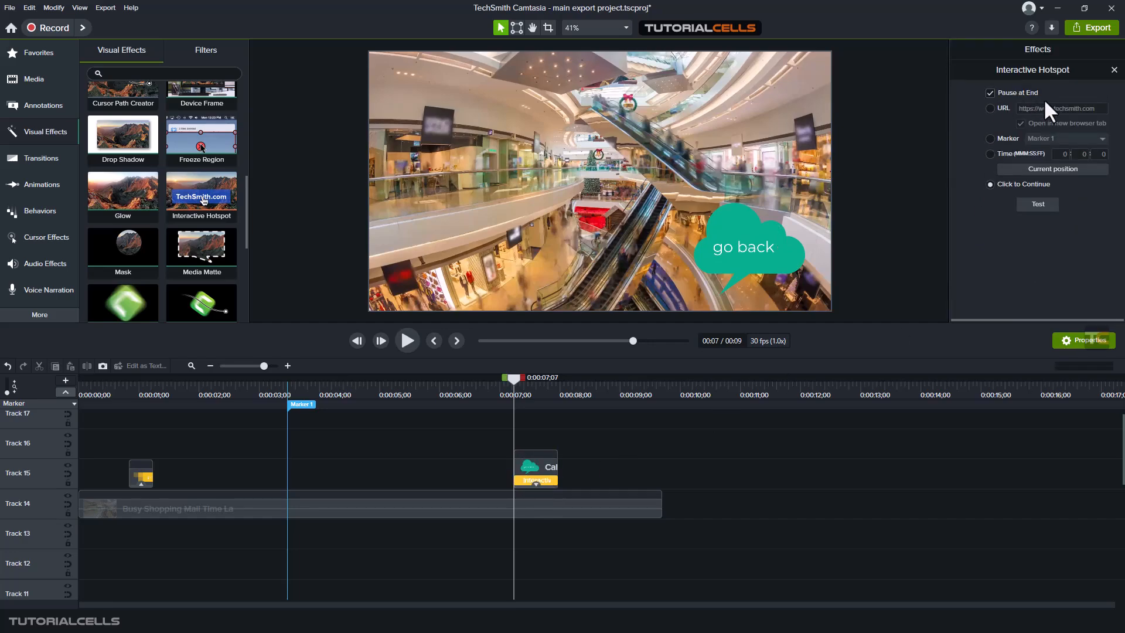
left_click(991, 154)
left_click_drag(513, 378, 82, 413)
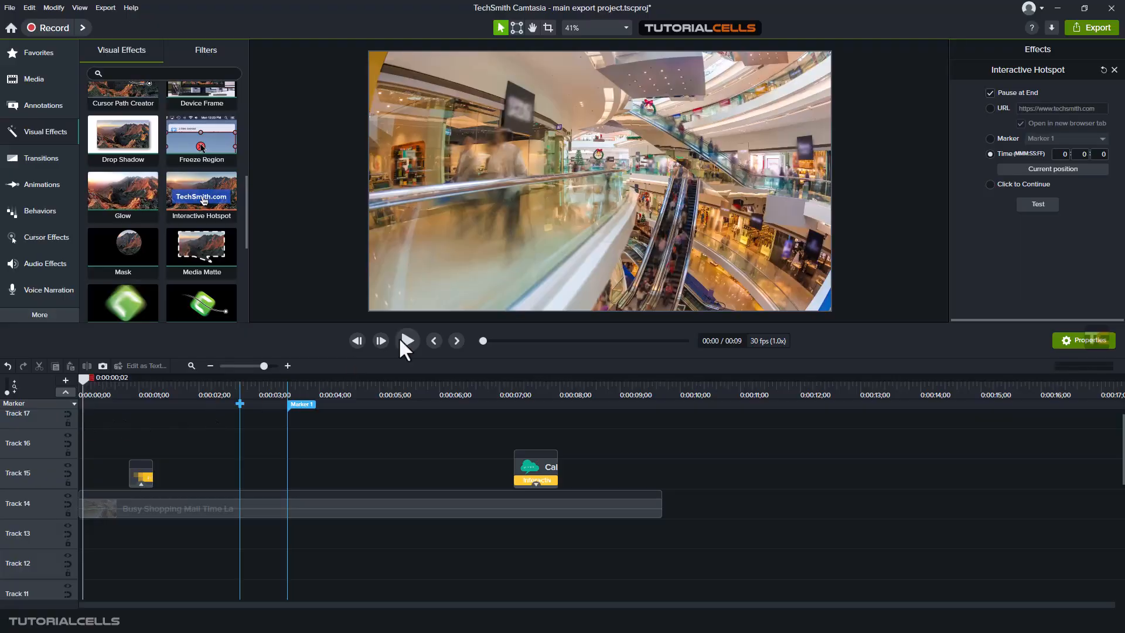
left_click(1032, 170)
Step: Test the "go back" hotspot's jump from 0:00:07;15, and move the playhead to 0:00:00;19
left_click(529, 393)
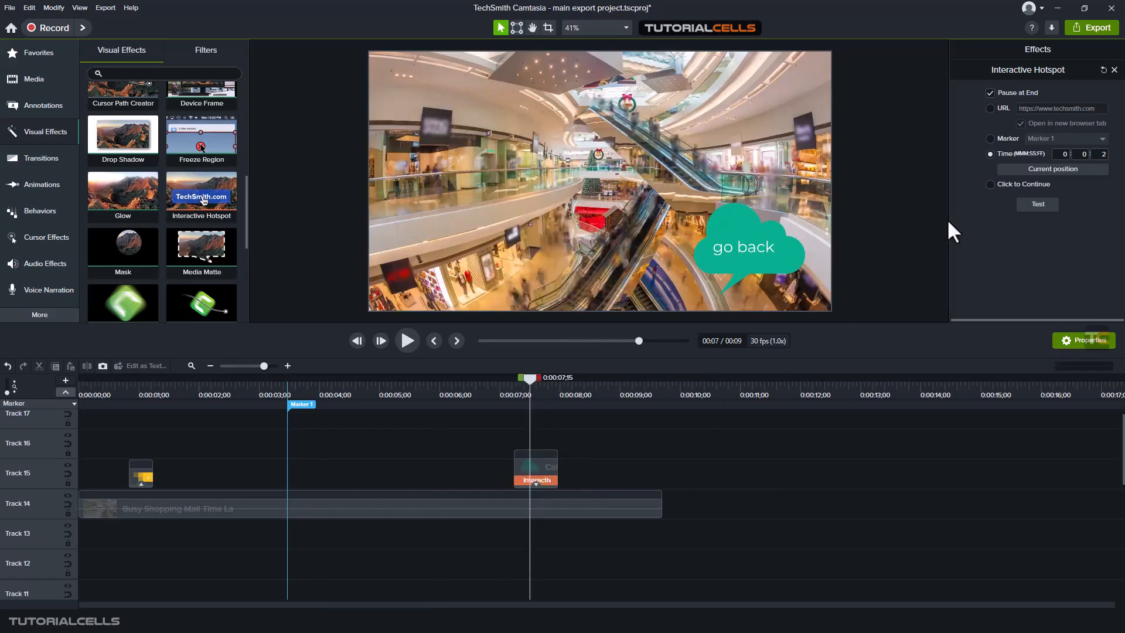
left_click(1036, 203)
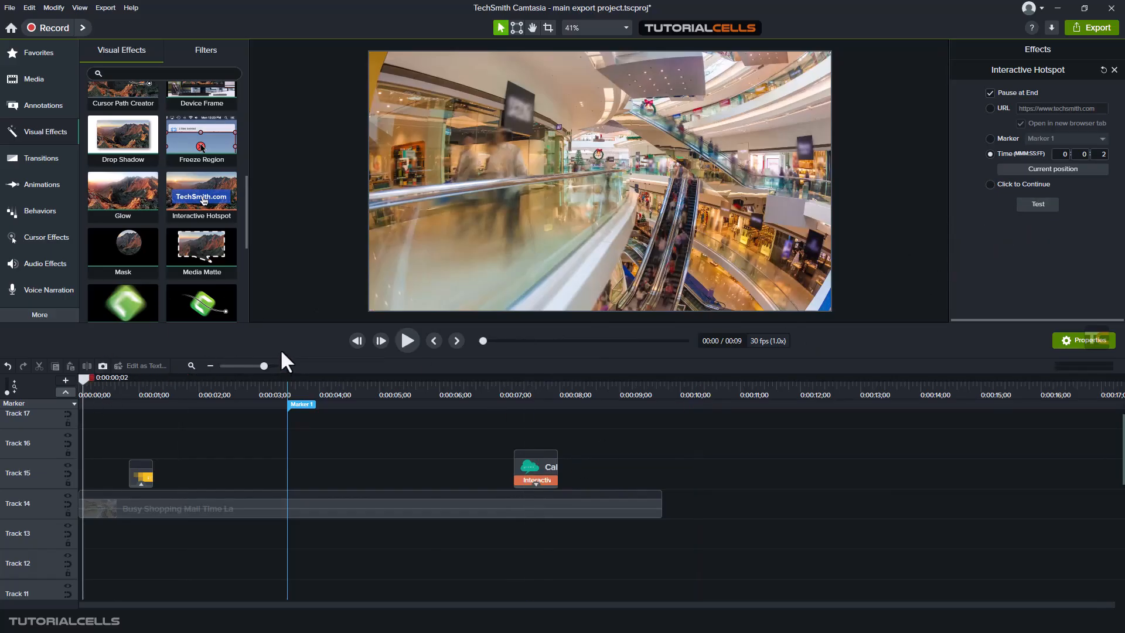
left_click_drag(85, 382, 118, 423)
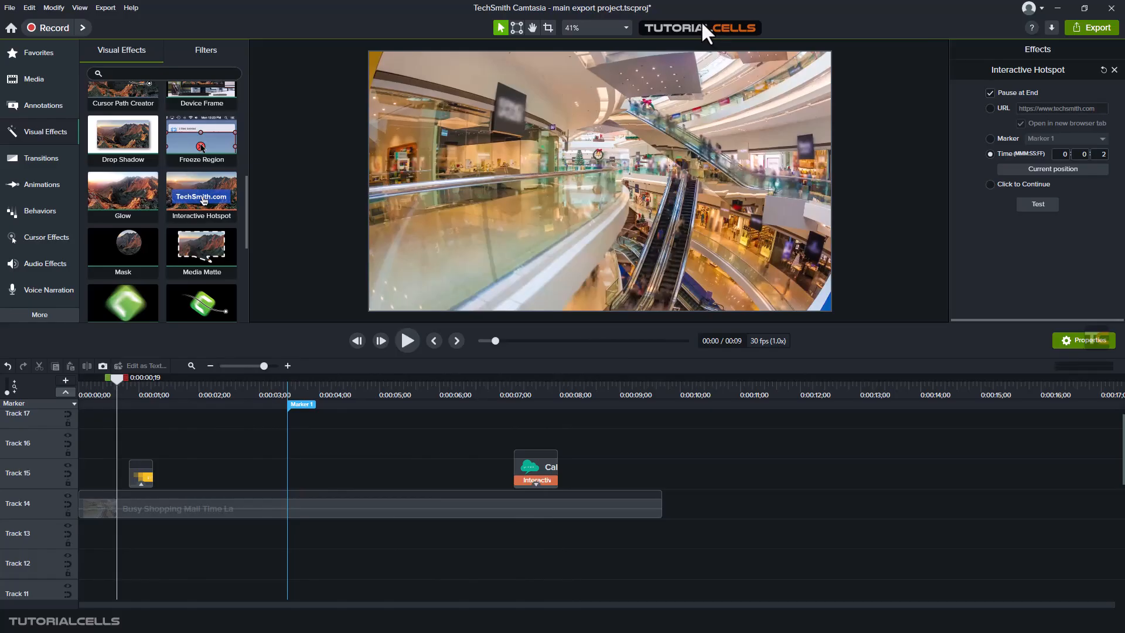
Step: Open the local file export settings, try the MP4 (recommended) file type, and finish with MP4 with Smart Player
left_click(1105, 27)
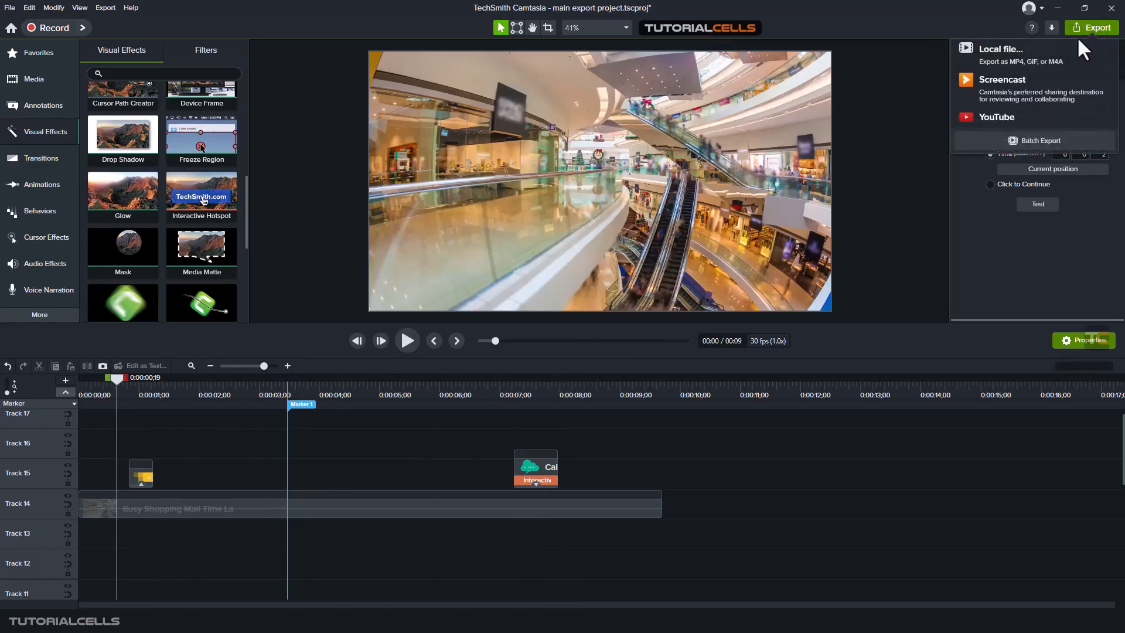
left_click(1059, 51)
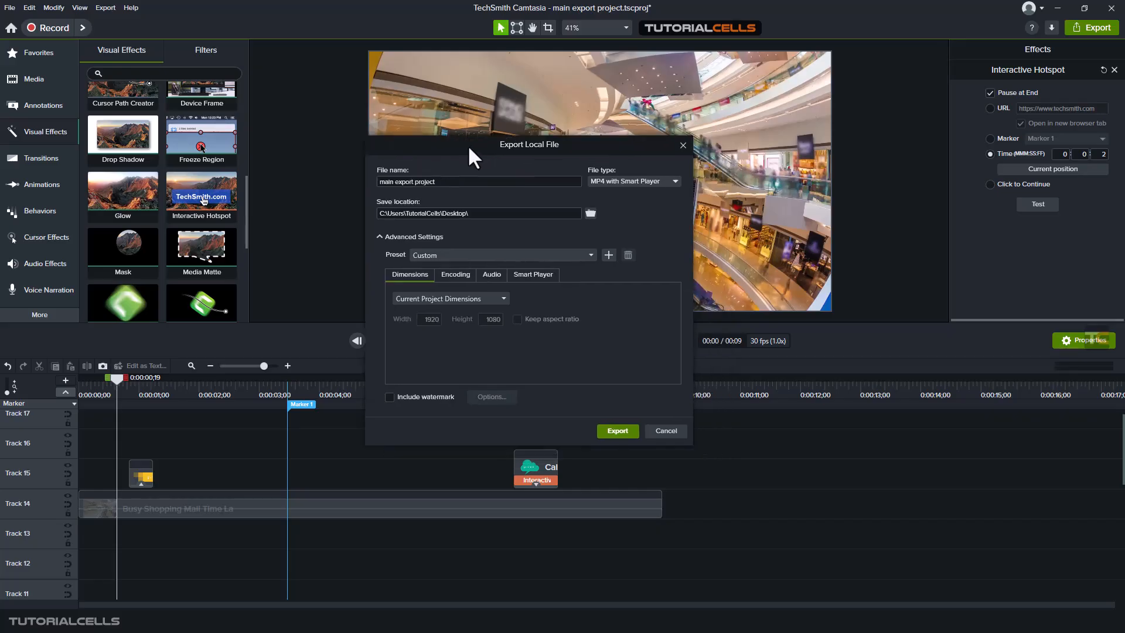
left_click_drag(380, 110, 427, 107)
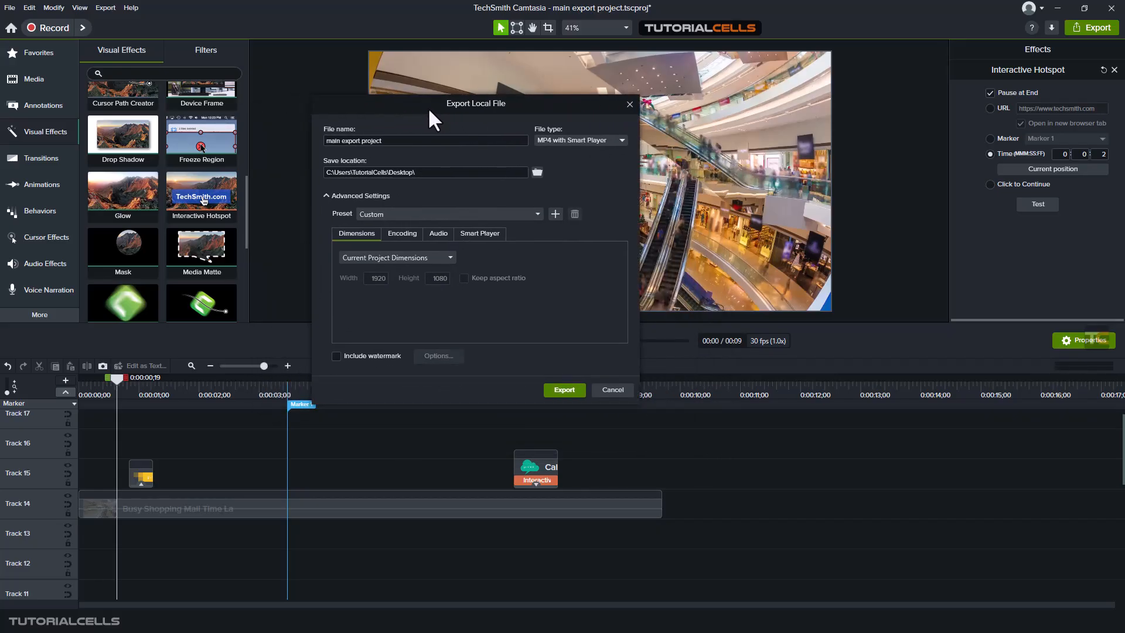
left_click(556, 136)
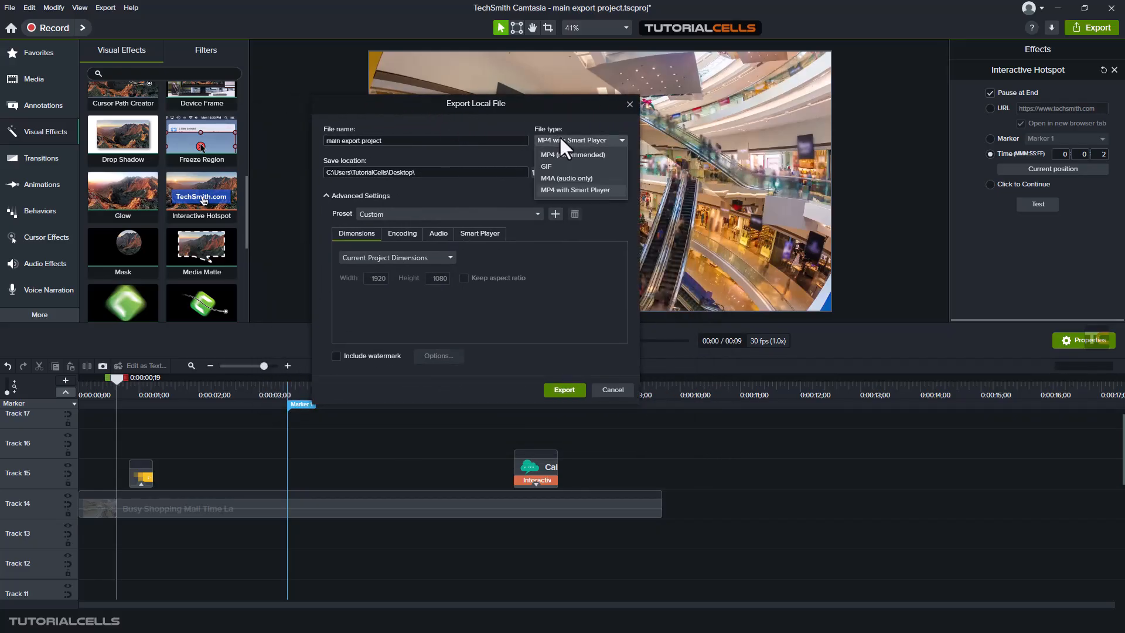
left_click(548, 155)
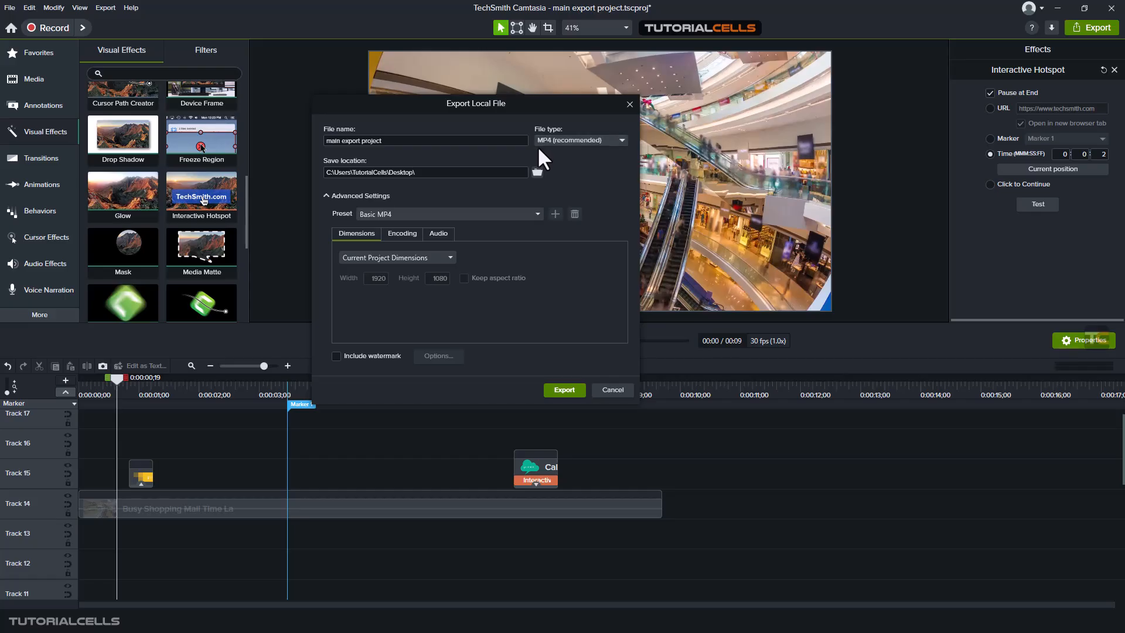
left_click(574, 137)
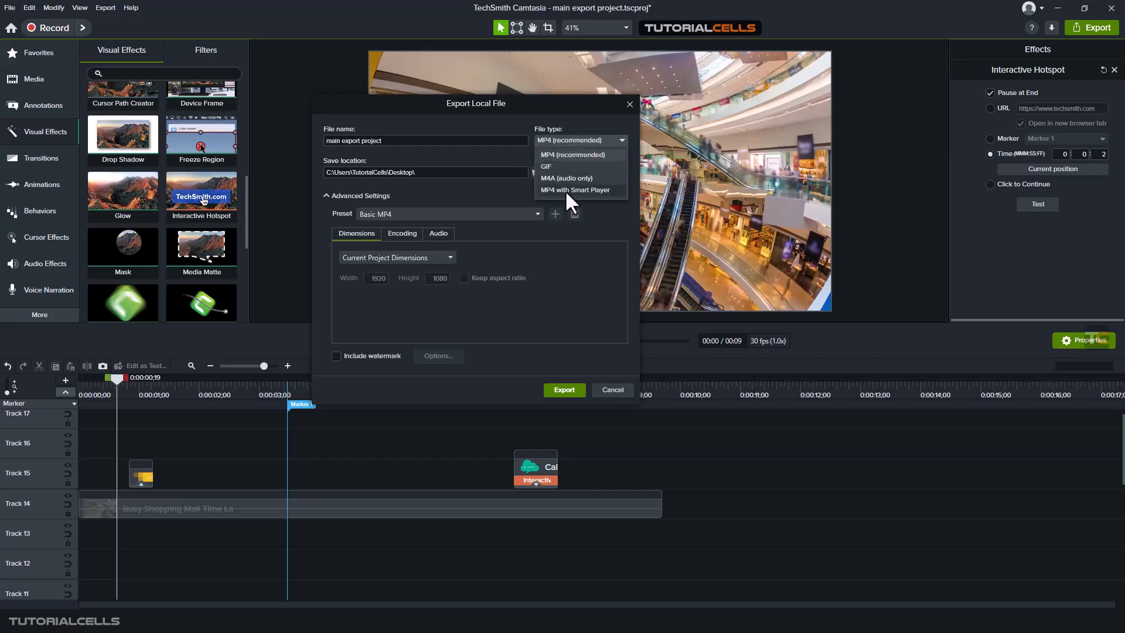
left_click(566, 191)
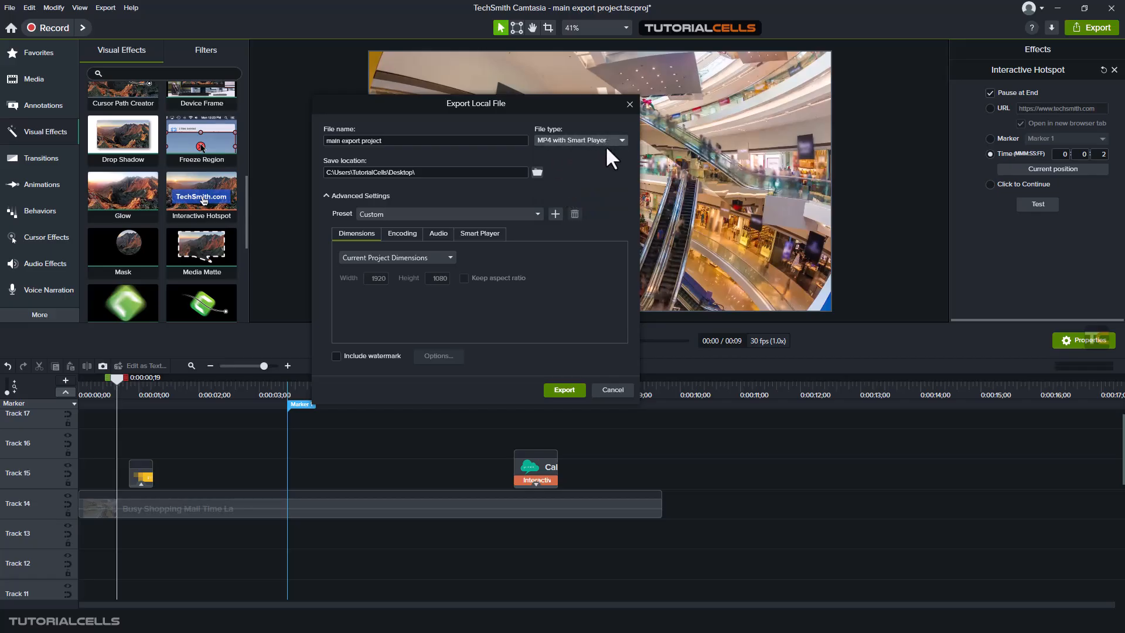
Step: Choose to export the Smart Player files for hosting and start the export
left_click(477, 232)
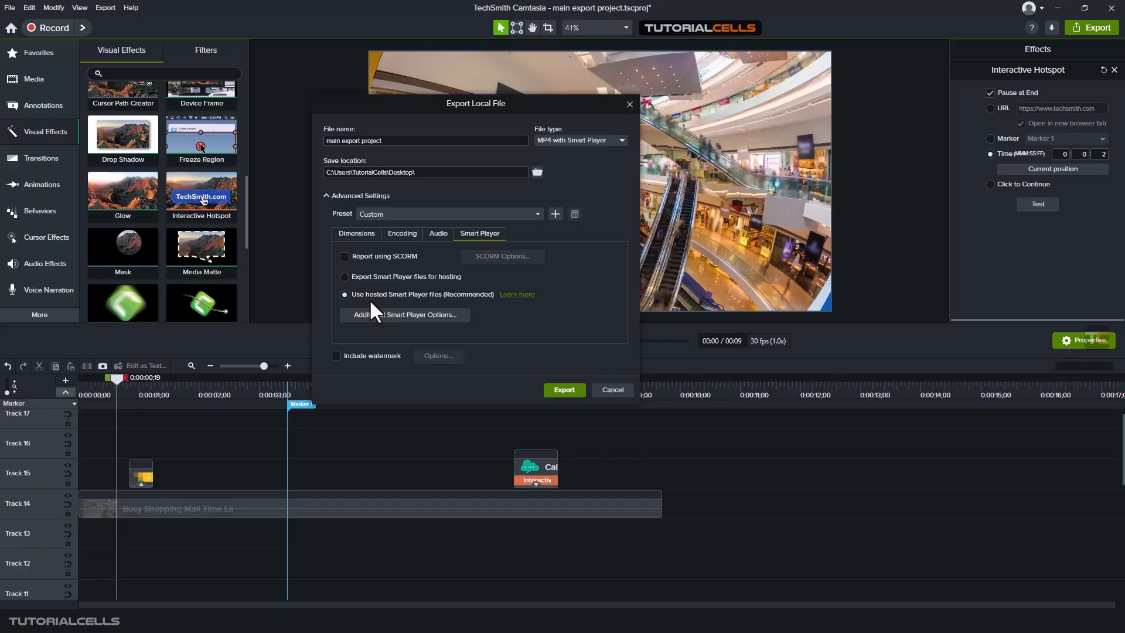
left_click(386, 276)
left_click(560, 389)
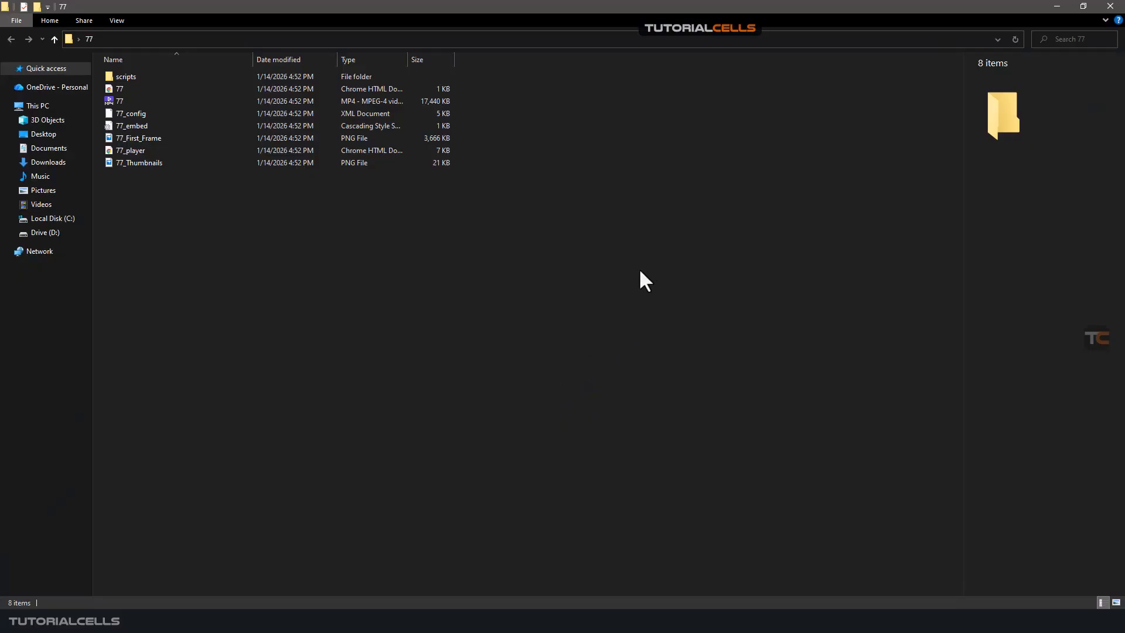
Step: Examine the HTML documents 77 and 77_player in the exported folder 77, and switch back to Camtasia
left_click(121, 89)
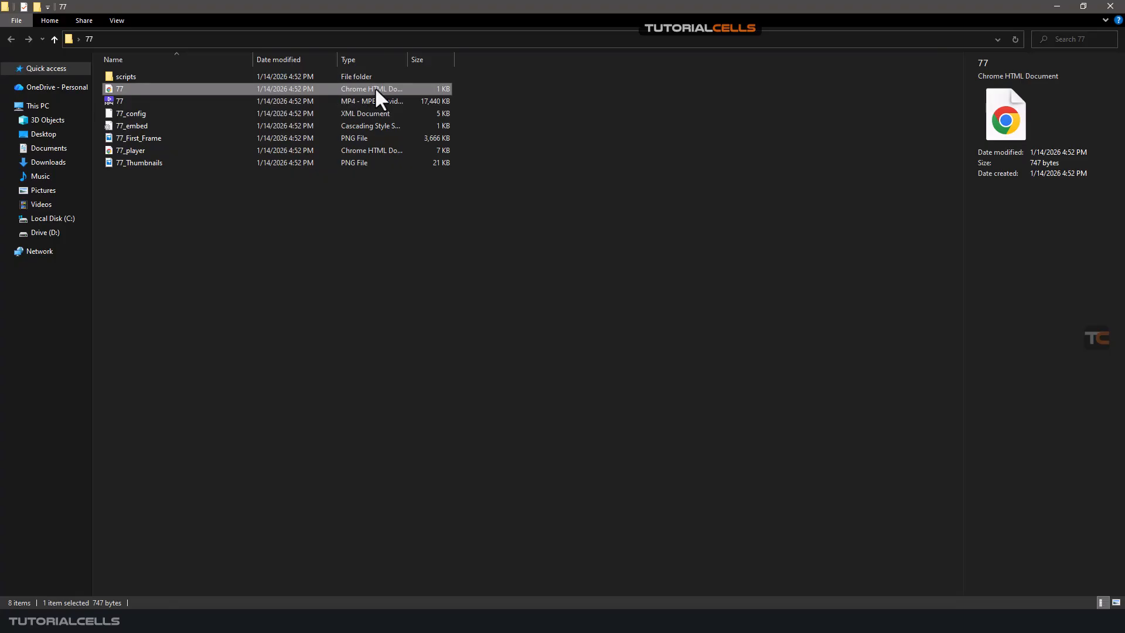
left_click(139, 150)
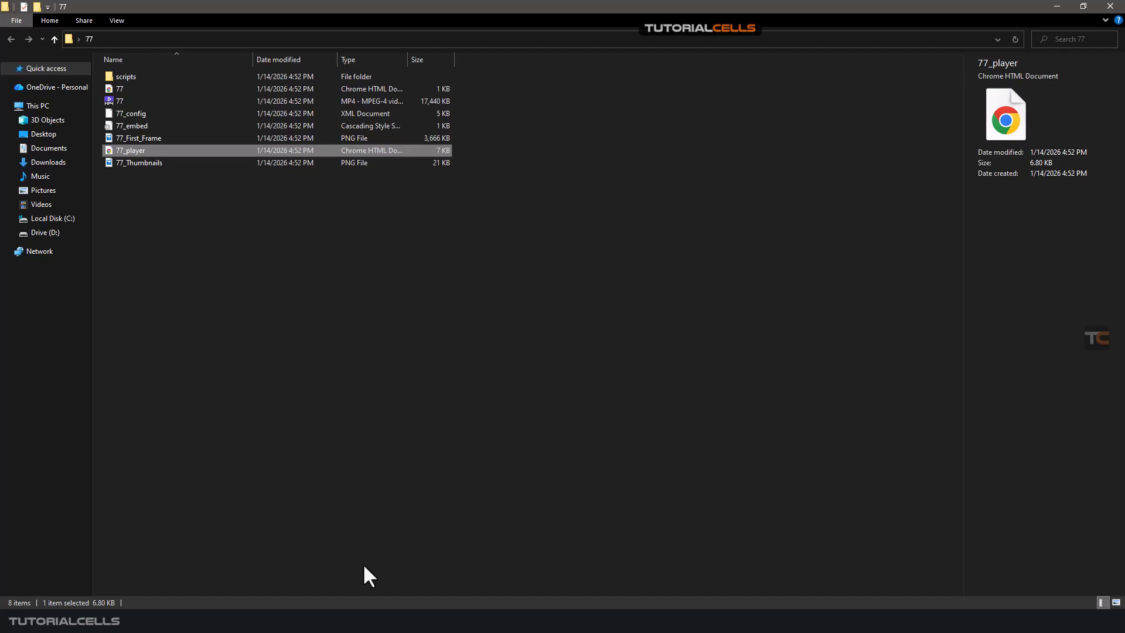
left_click(361, 624)
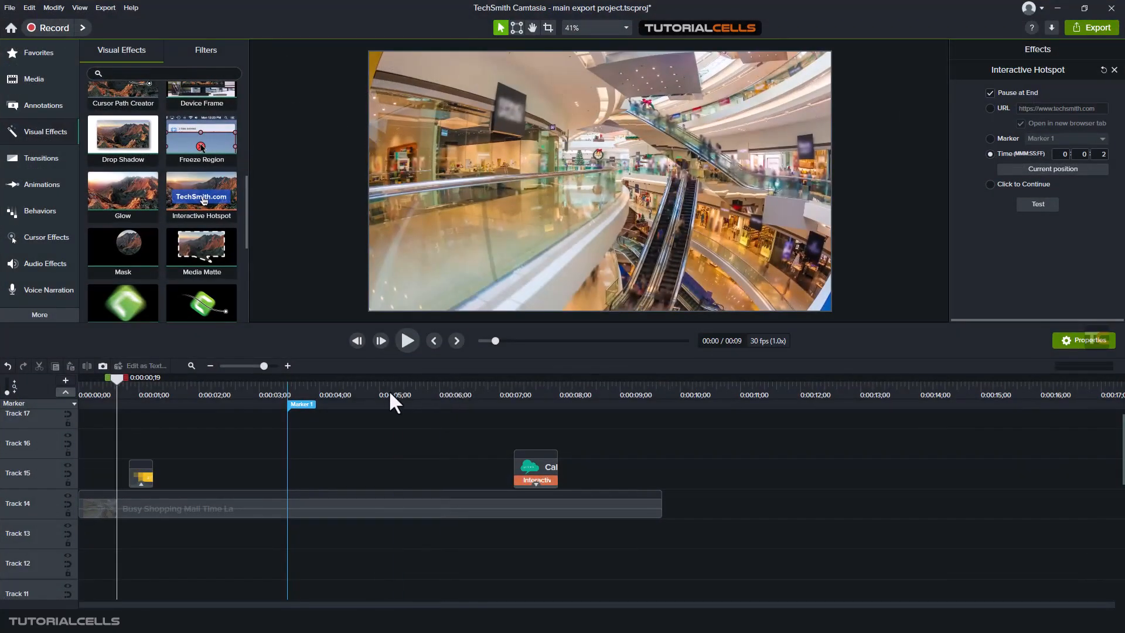